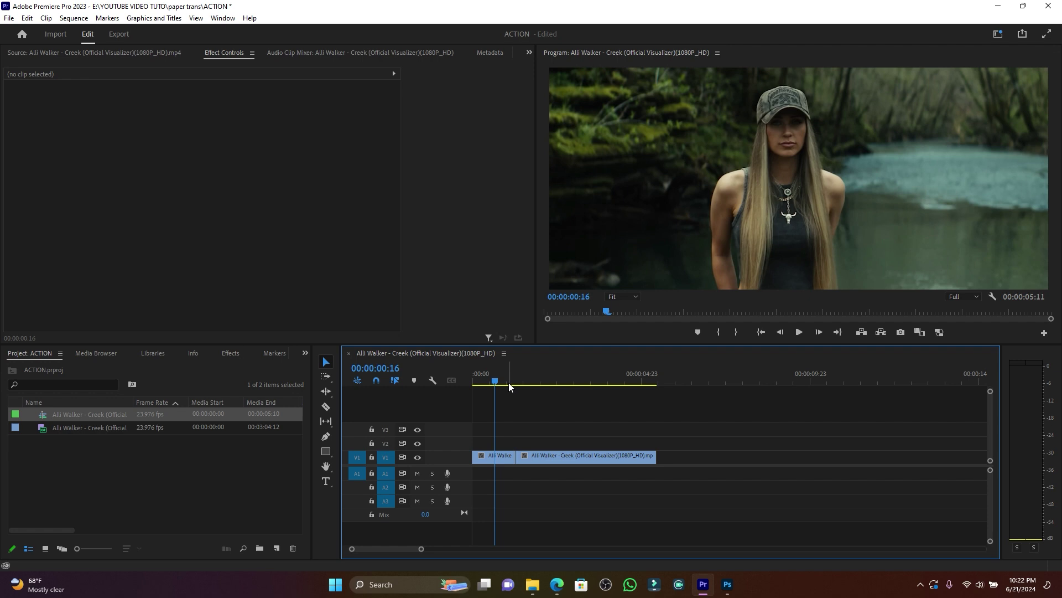
# - Play through the sequence and place the playhead on the second clip's first frame, at 00:00:01:07
pyautogui.moveTo(501, 381)
pyautogui.mouseDown()
pyautogui.moveTo(544, 381)
pyautogui.moveTo(502, 381)
pyautogui.mouseUp()
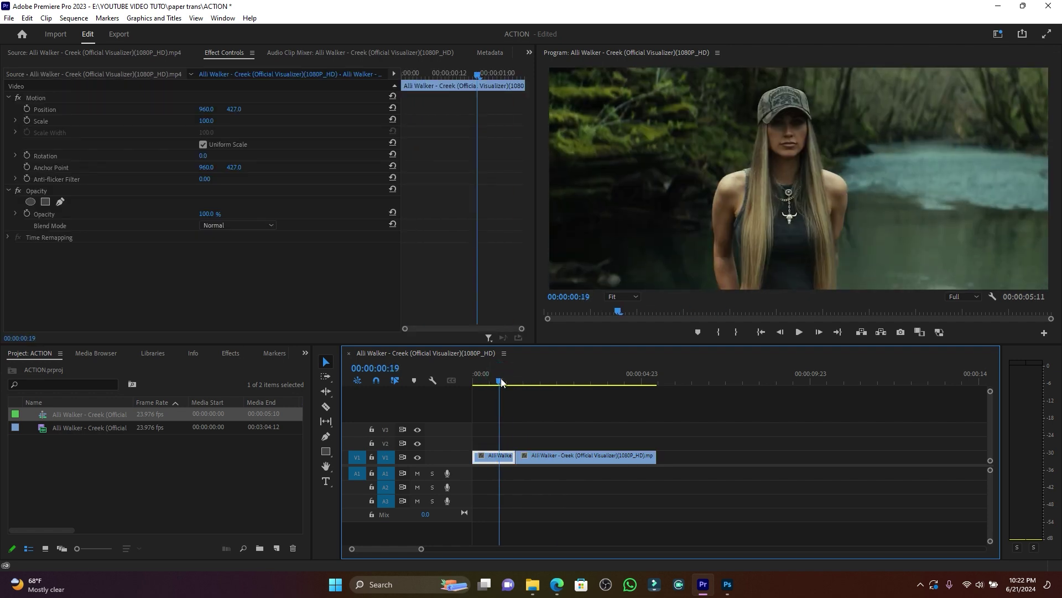
pyautogui.press('space')
pyautogui.press('space')
pyautogui.scroll(3, 422, 546)
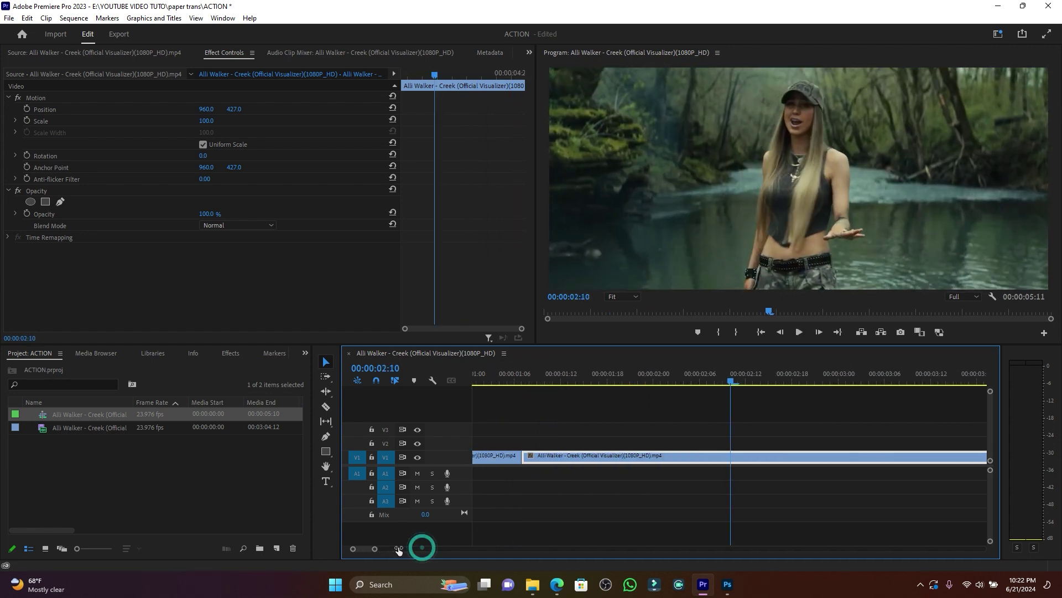
pyautogui.moveTo(565, 380); pyautogui.dragTo(510, 386)
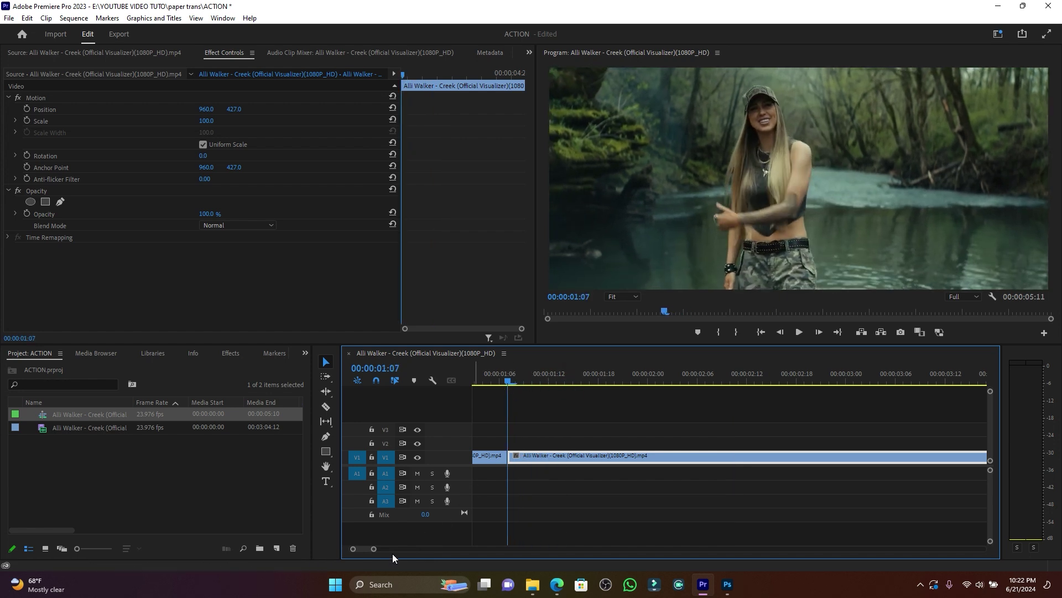
pyautogui.moveTo(374, 549); pyautogui.dragTo(366, 549)
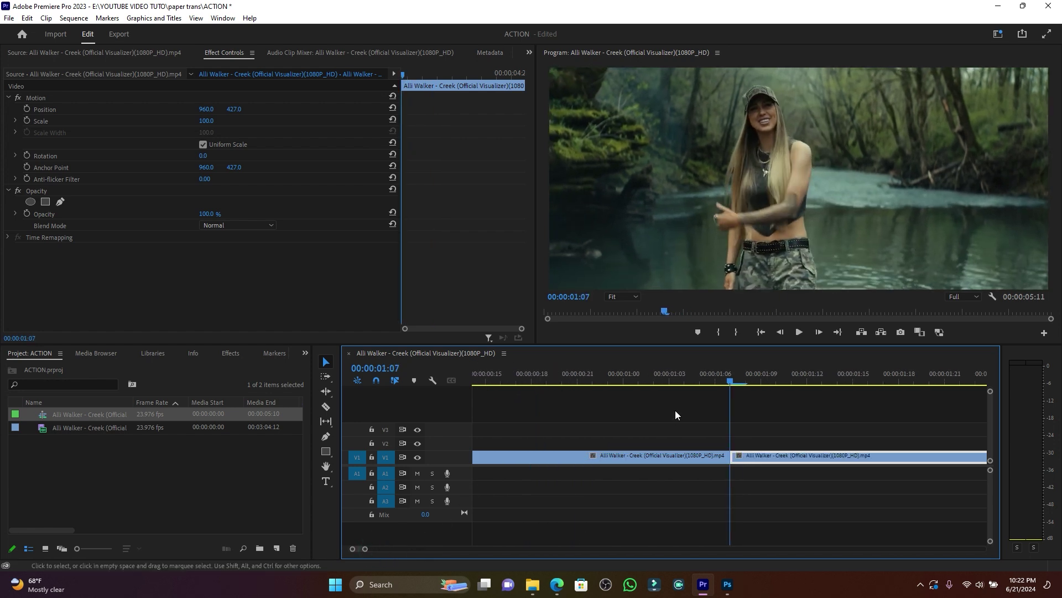
pyautogui.press('Left')
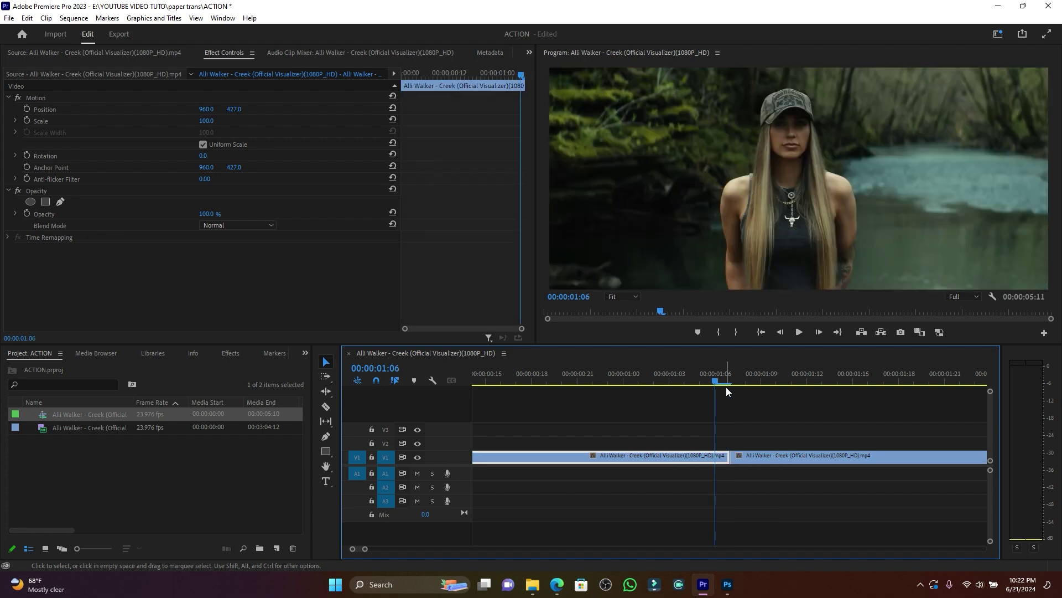
pyautogui.press('Right')
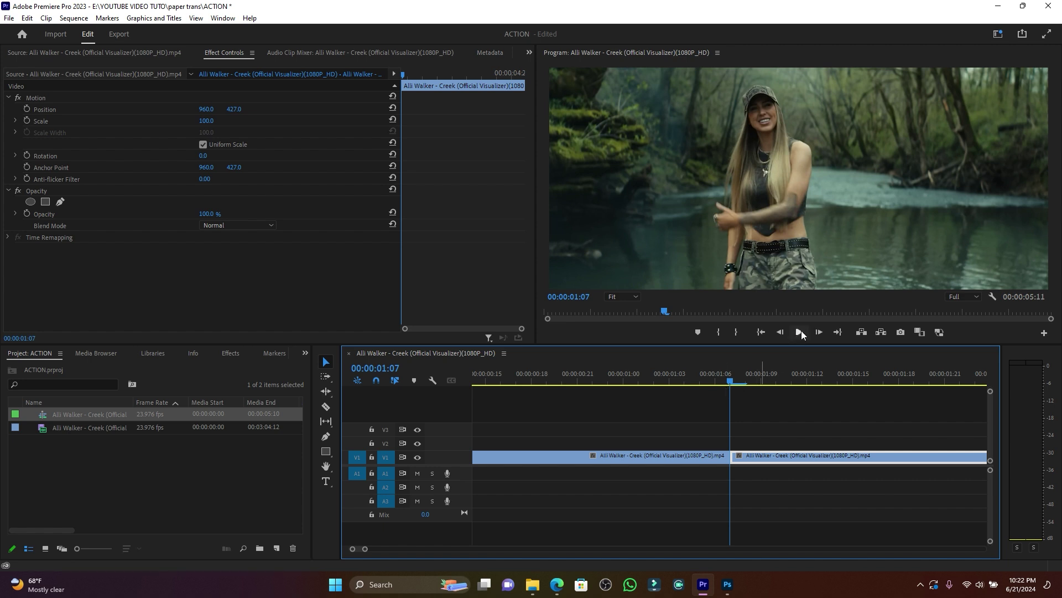
# - Export the current frame as a JPEG still to E:\YOUTUBE VIDEO TUTO with import into the project enabled
pyautogui.click(901, 333)
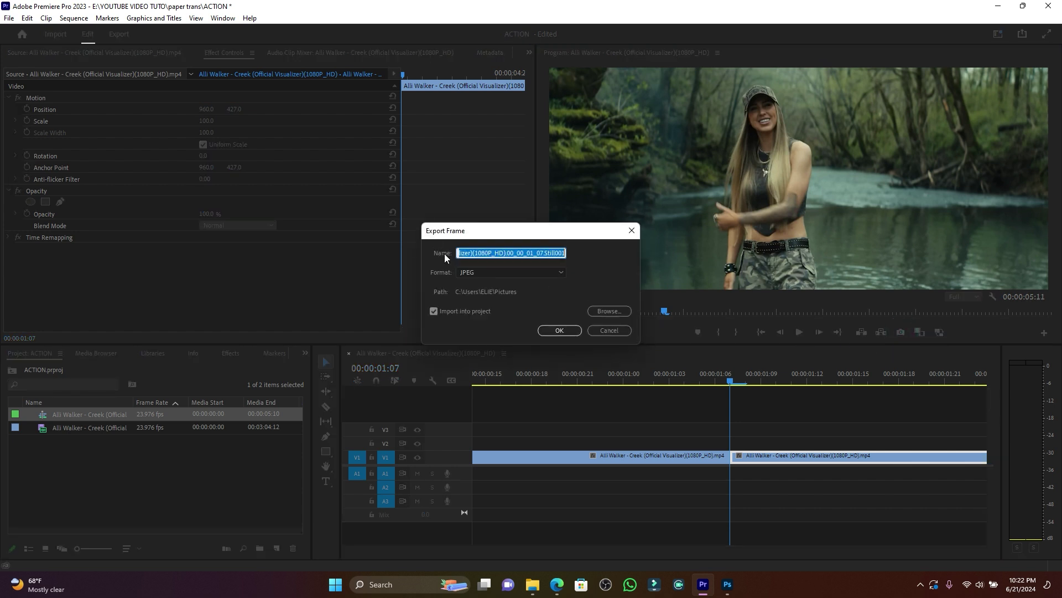
pyautogui.click(608, 310)
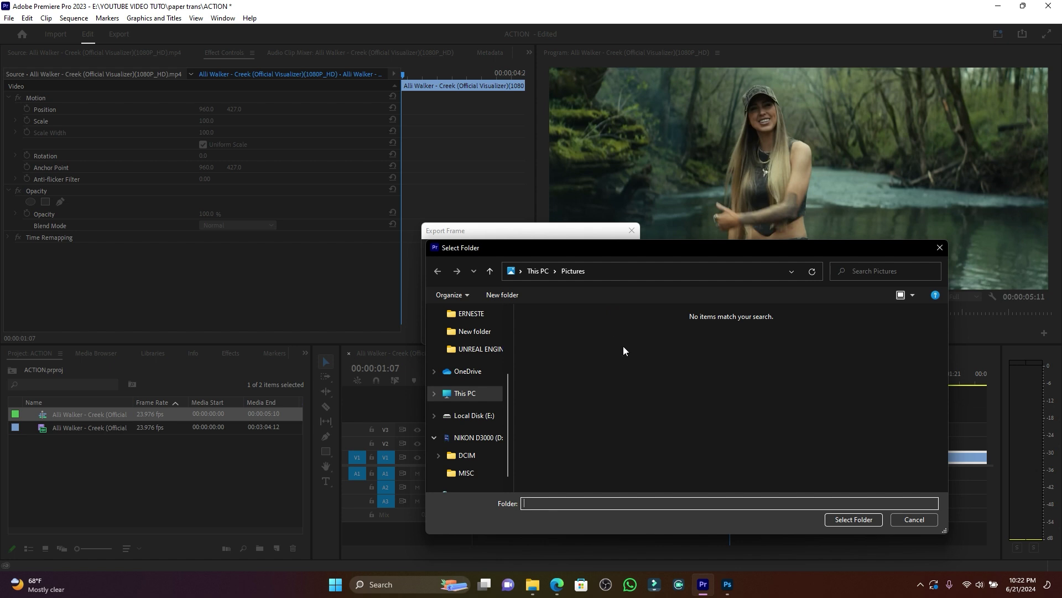
pyautogui.scroll(2, 484, 363)
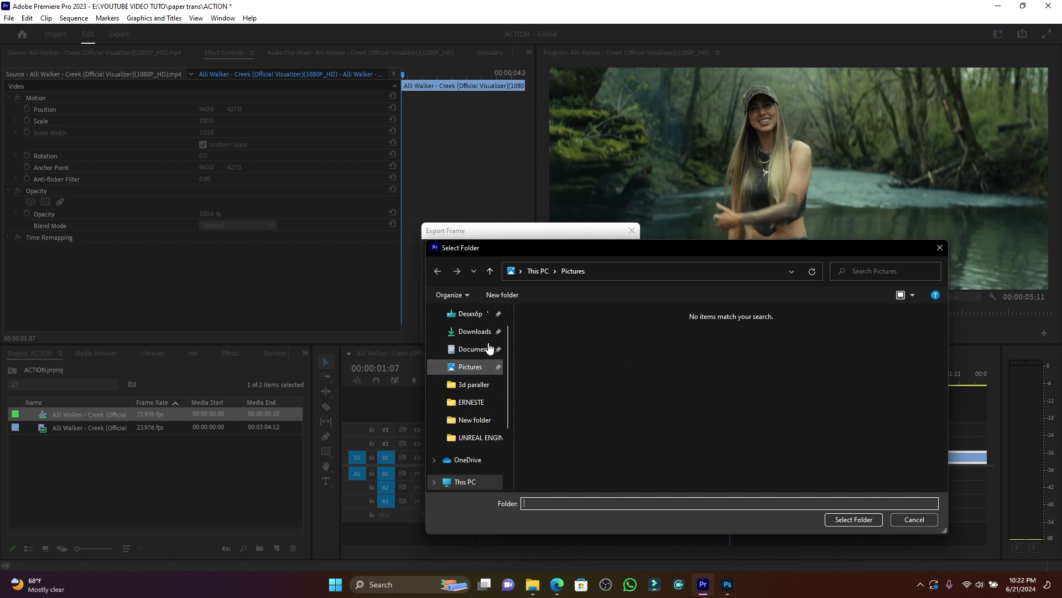
pyautogui.scroll(-1, 475, 377)
pyautogui.scroll(-2, 474, 377)
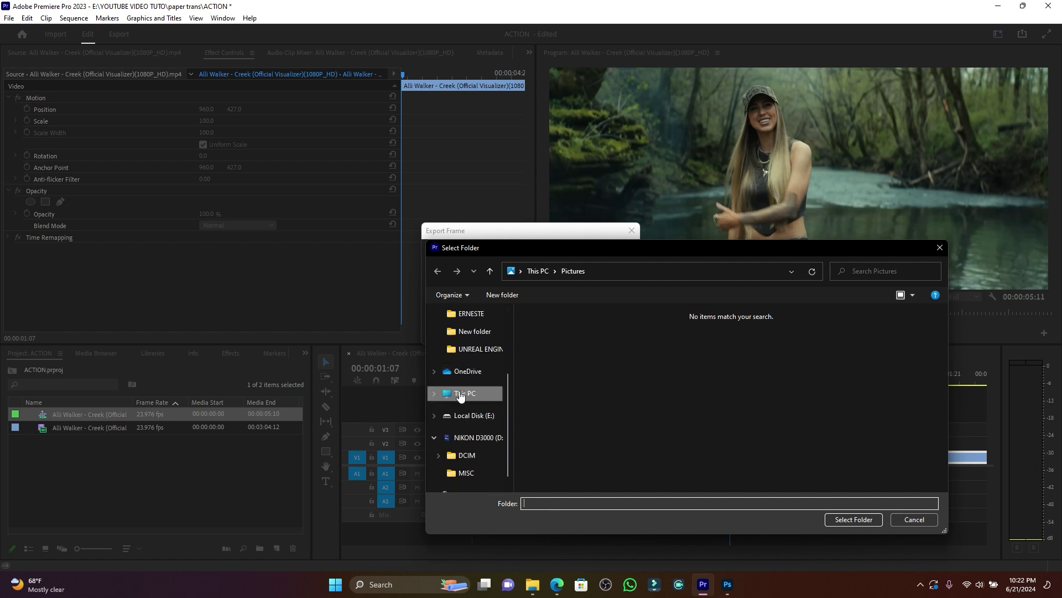
pyautogui.click(465, 393)
pyautogui.doubleClick(853, 421)
pyautogui.scroll(-5, 847, 415)
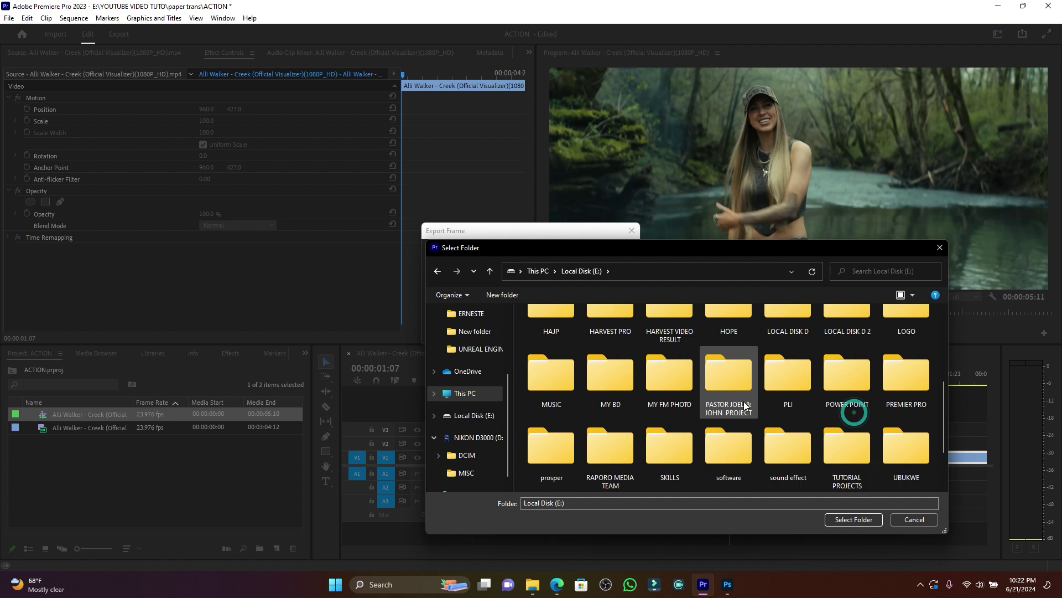
pyautogui.doubleClick(686, 444)
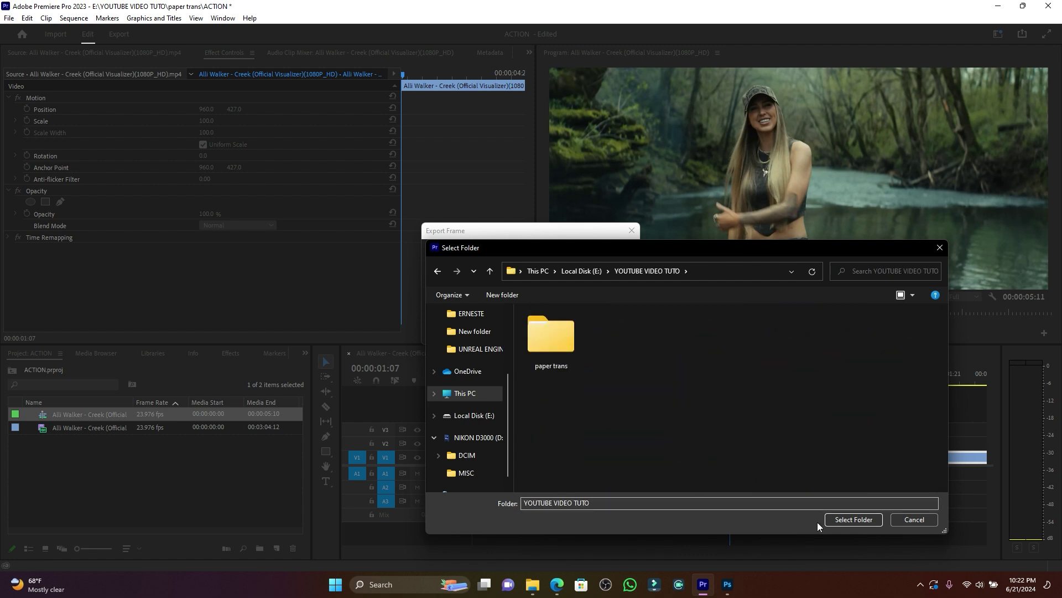
pyautogui.click(853, 521)
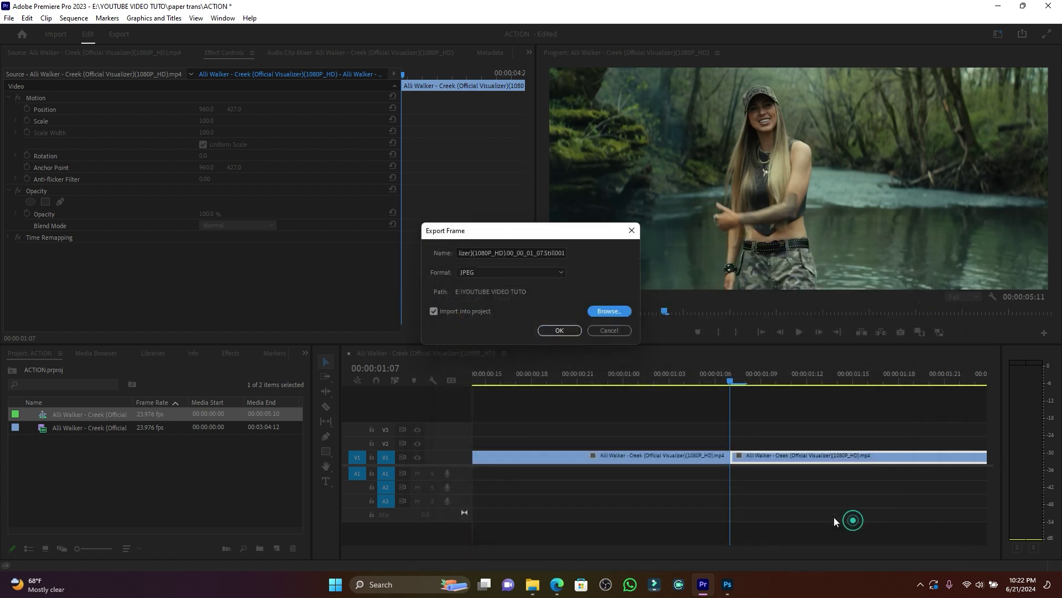
pyautogui.click(569, 331)
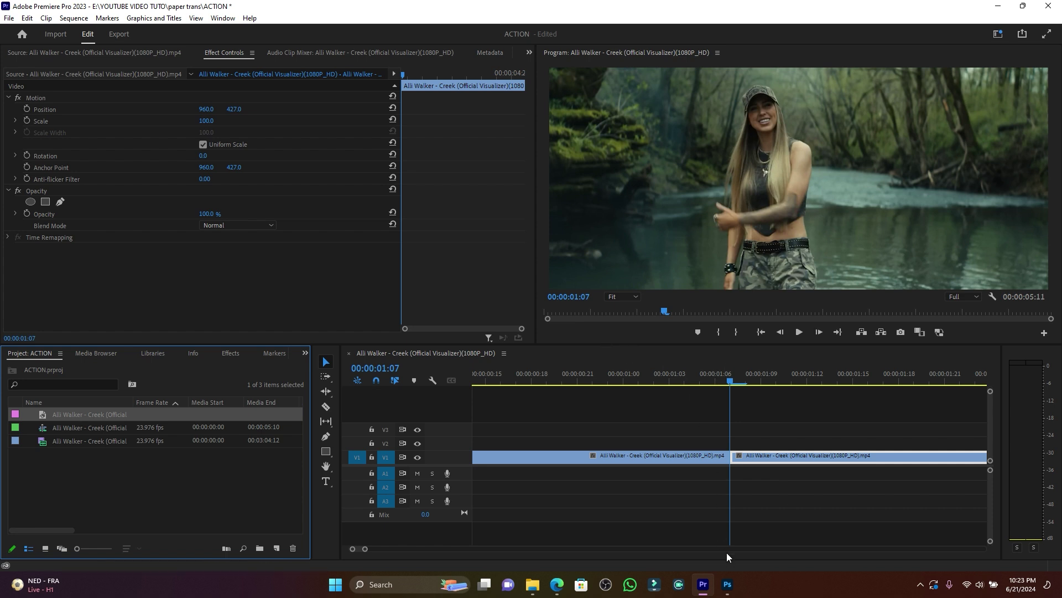
# - Switch to Photoshop, open the exported JPEG still from E:\YOUTUBE VIDEO TUTO through Camera Raw, and dock its document window
pyautogui.click(728, 584)
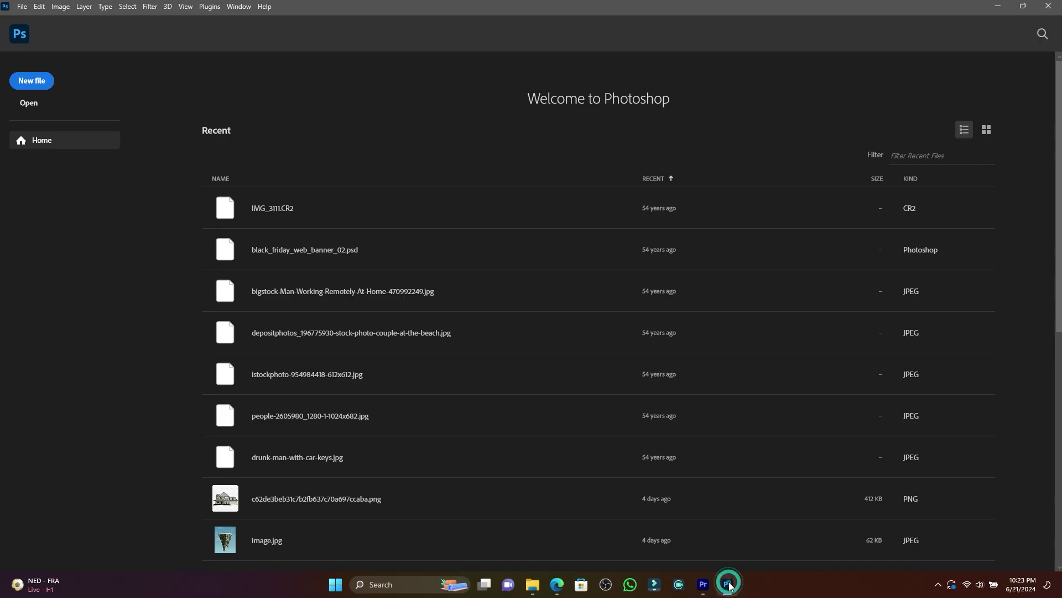
pyautogui.click(28, 104)
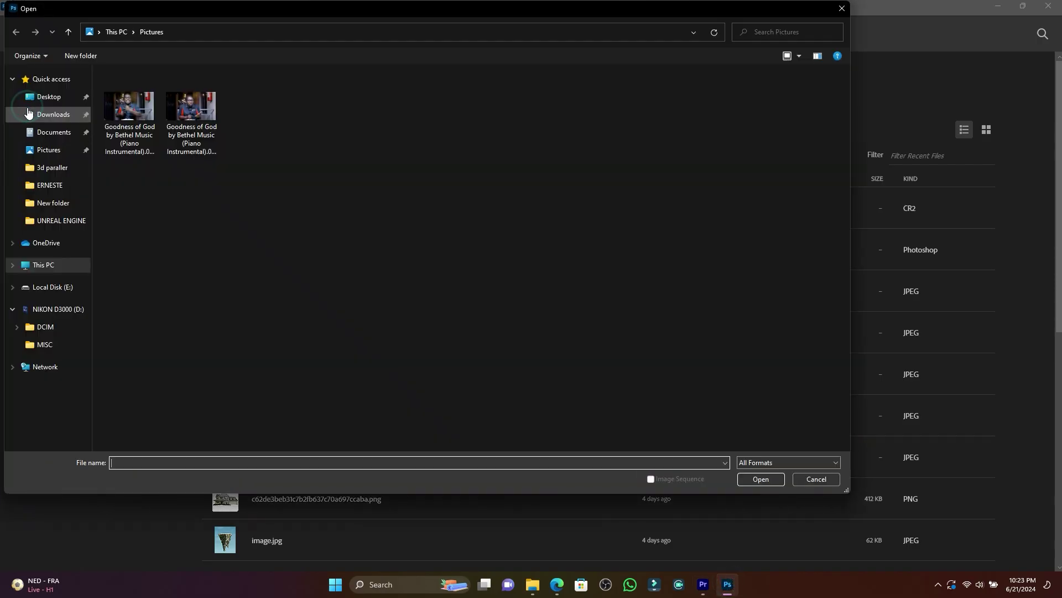
pyautogui.click(57, 266)
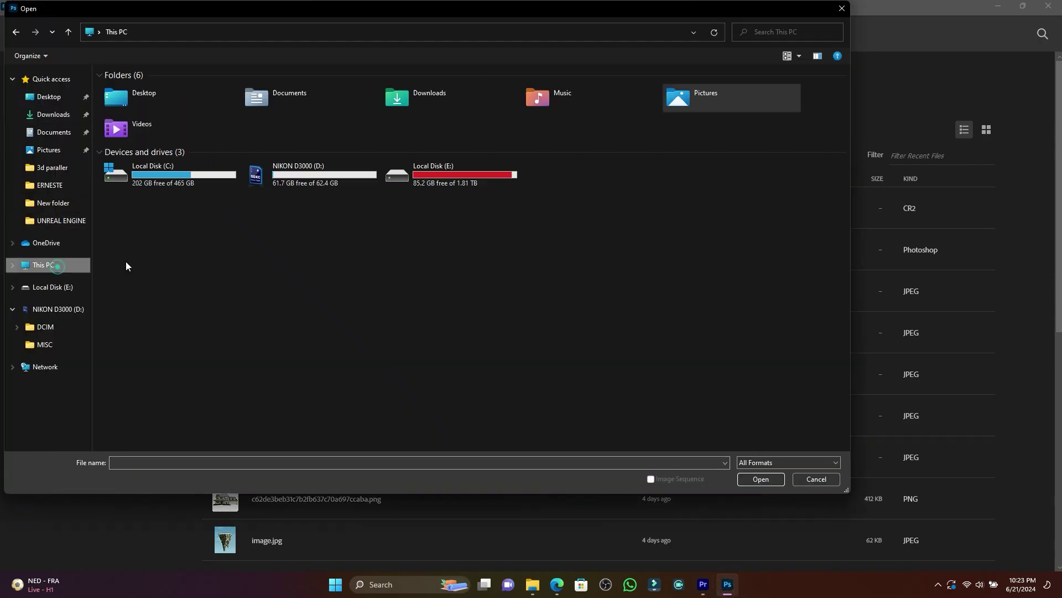
pyautogui.doubleClick(462, 187)
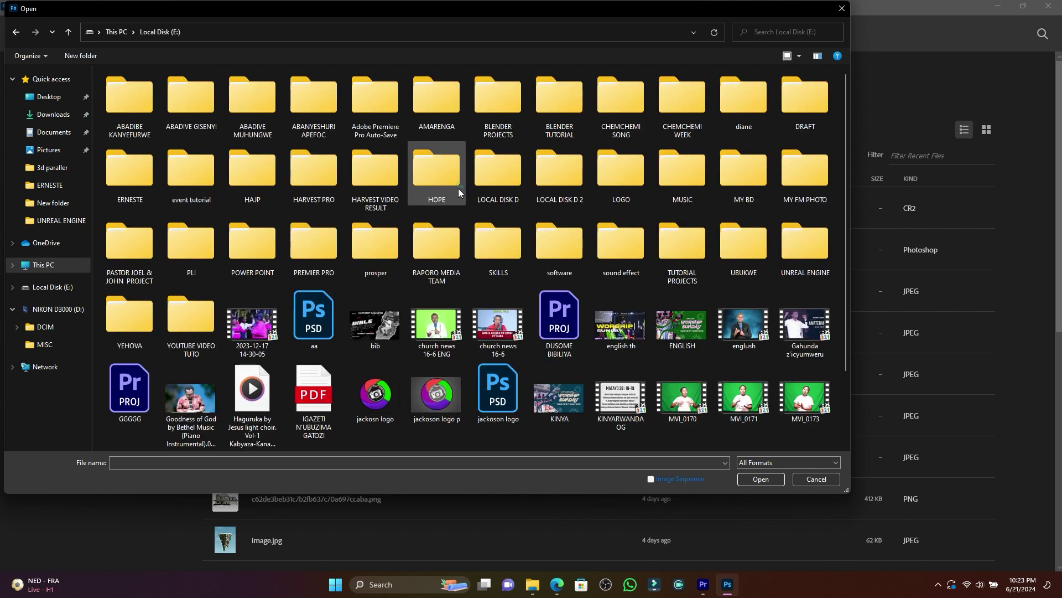
pyautogui.doubleClick(207, 322)
pyautogui.doubleClick(188, 114)
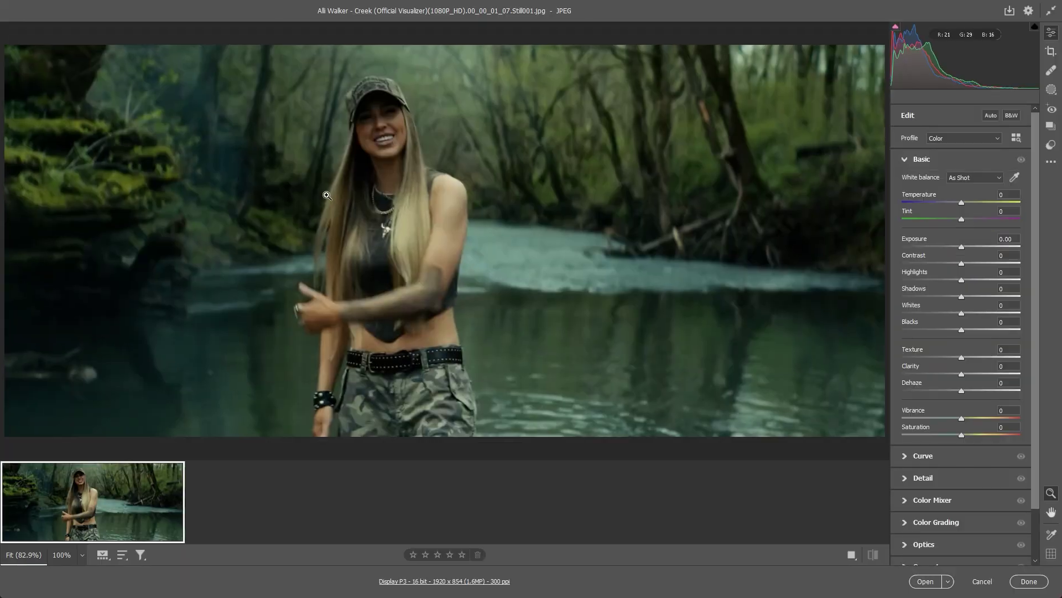
pyautogui.click(928, 582)
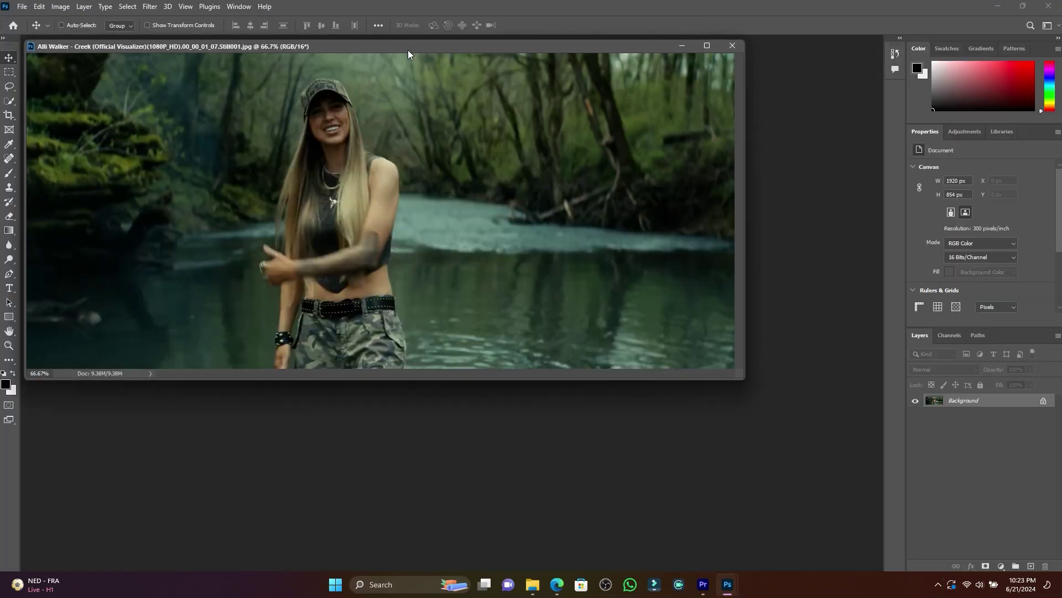
pyautogui.moveTo(408, 48); pyautogui.dragTo(450, 40)
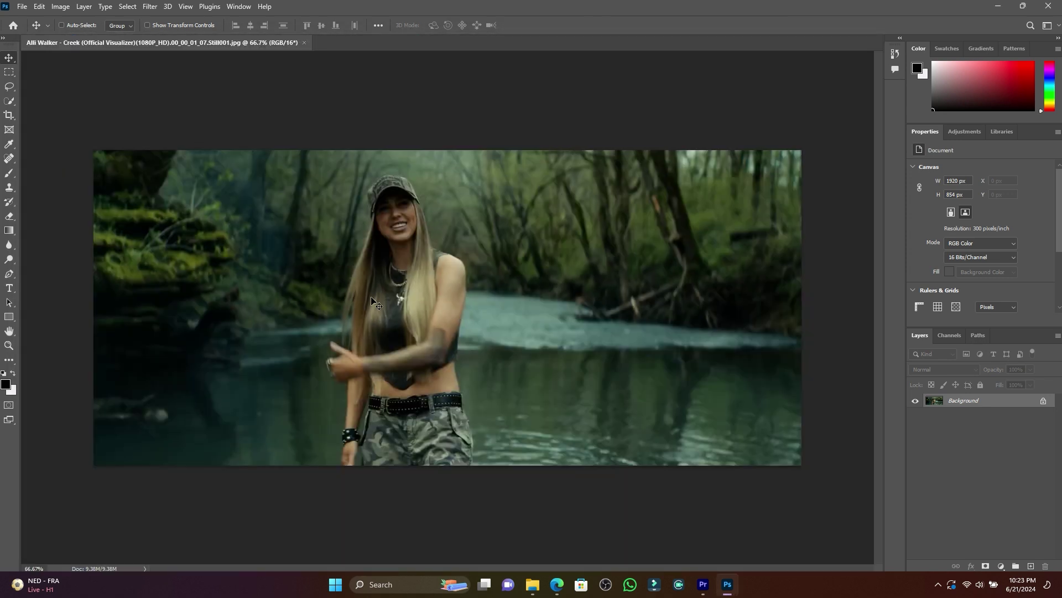
# - Start a Pen tool path at the image's lower edge, tracing the woman's lowered forearm and around her extended hand and thumb
pyautogui.scroll(2, 366, 301)
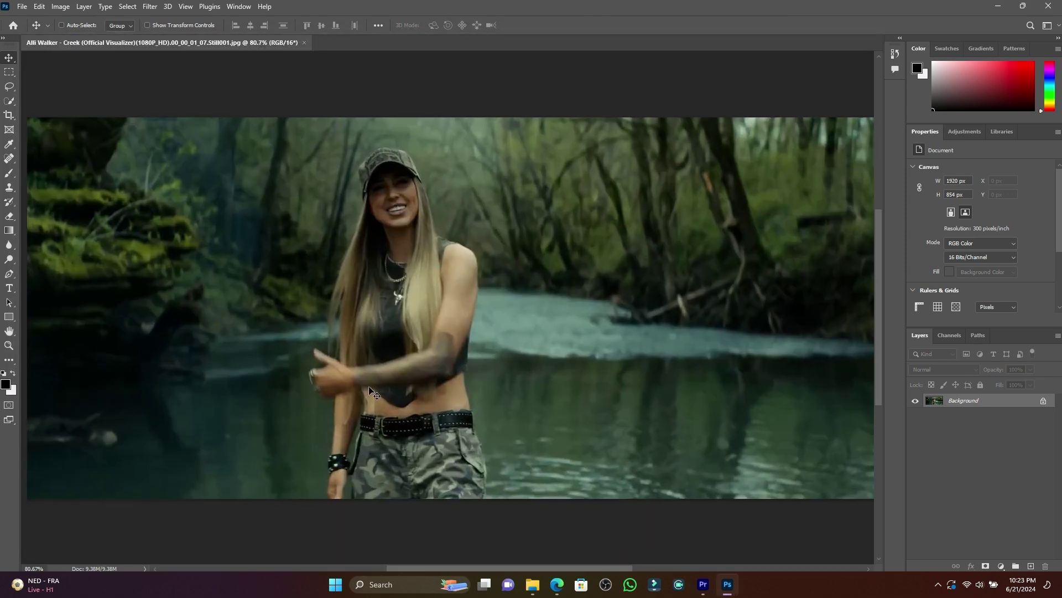
pyautogui.scroll(1, 371, 395)
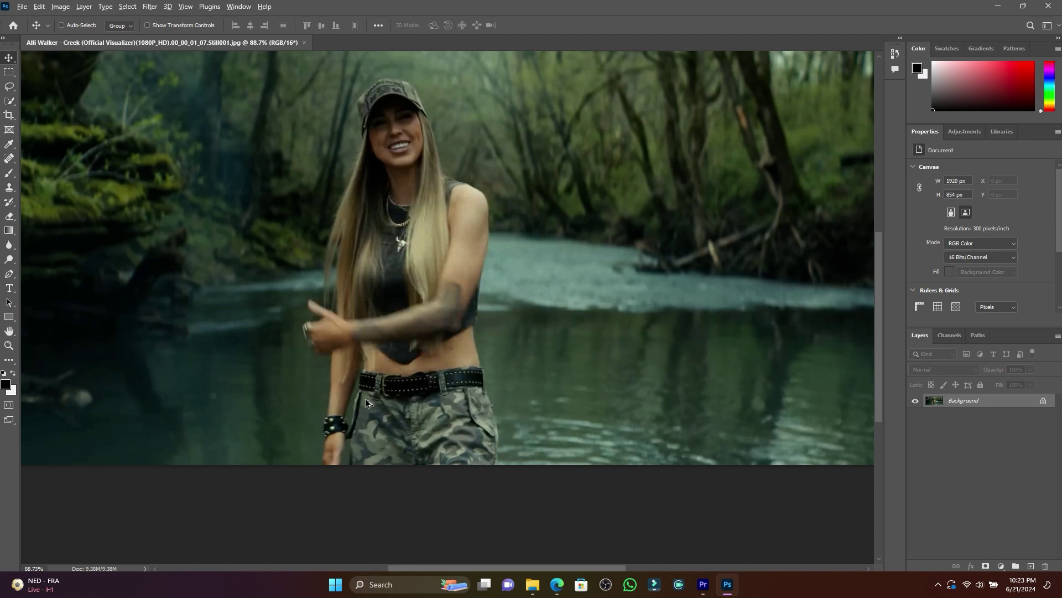
pyautogui.scroll(1, 367, 399)
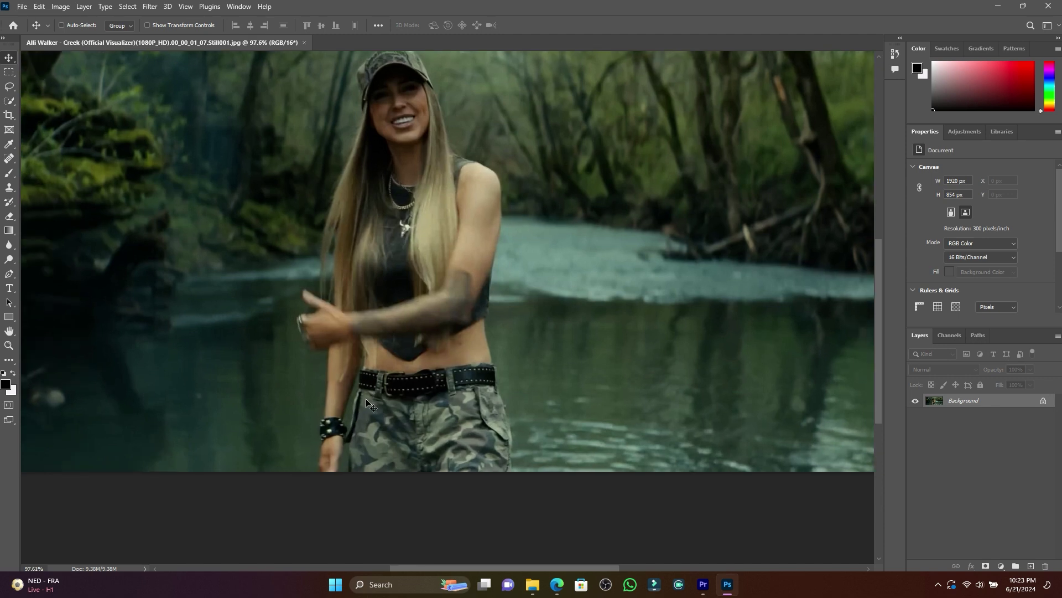
pyautogui.click(9, 274)
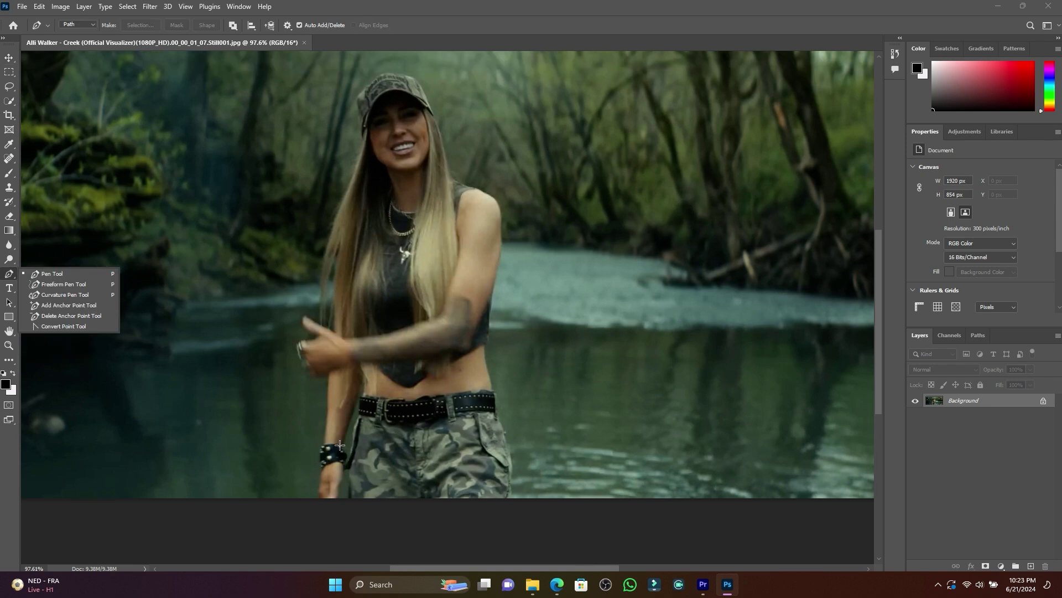
pyautogui.scroll(5, 255, 409)
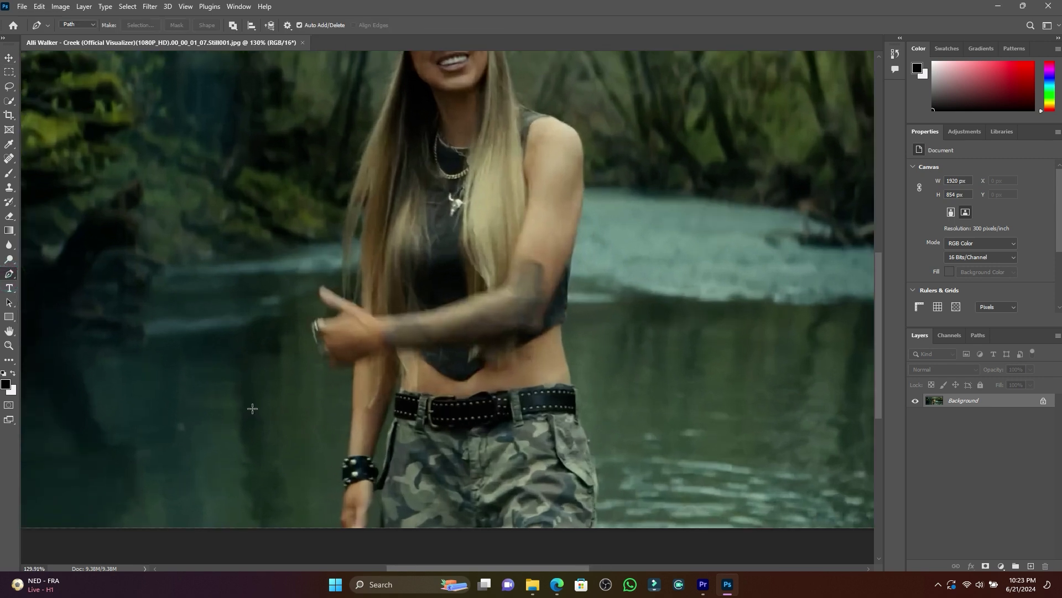
pyautogui.scroll(-3, 270, 408)
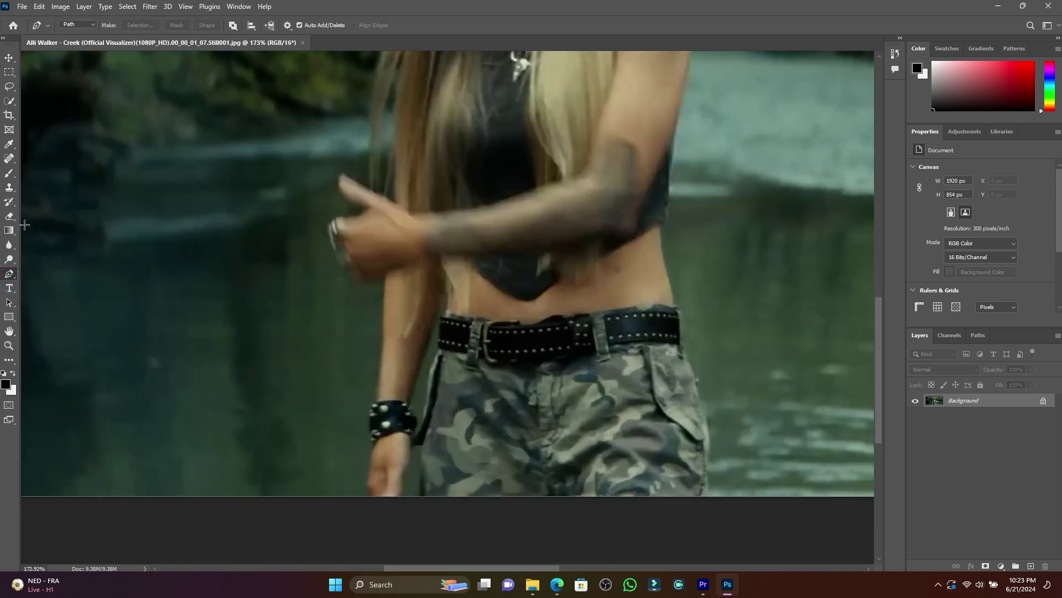
pyautogui.scroll(-1, 393, 420)
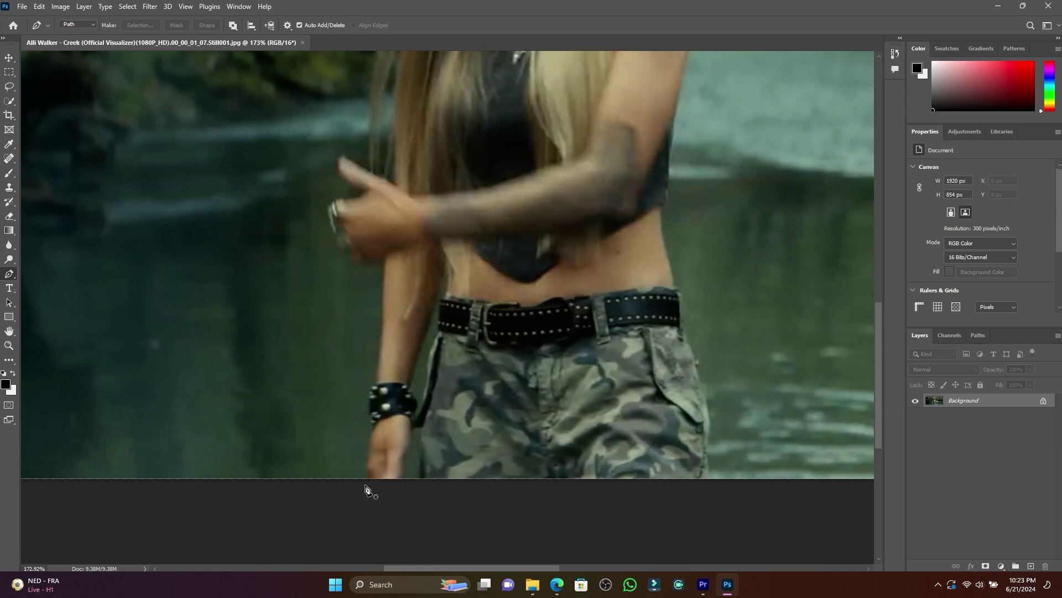
pyautogui.click(370, 482)
pyautogui.click(370, 452)
pyautogui.click(371, 414)
pyautogui.click(374, 372)
pyautogui.click(381, 326)
pyautogui.click(382, 289)
pyautogui.click(384, 265)
pyautogui.click(368, 262)
pyautogui.click(350, 262)
pyautogui.click(343, 253)
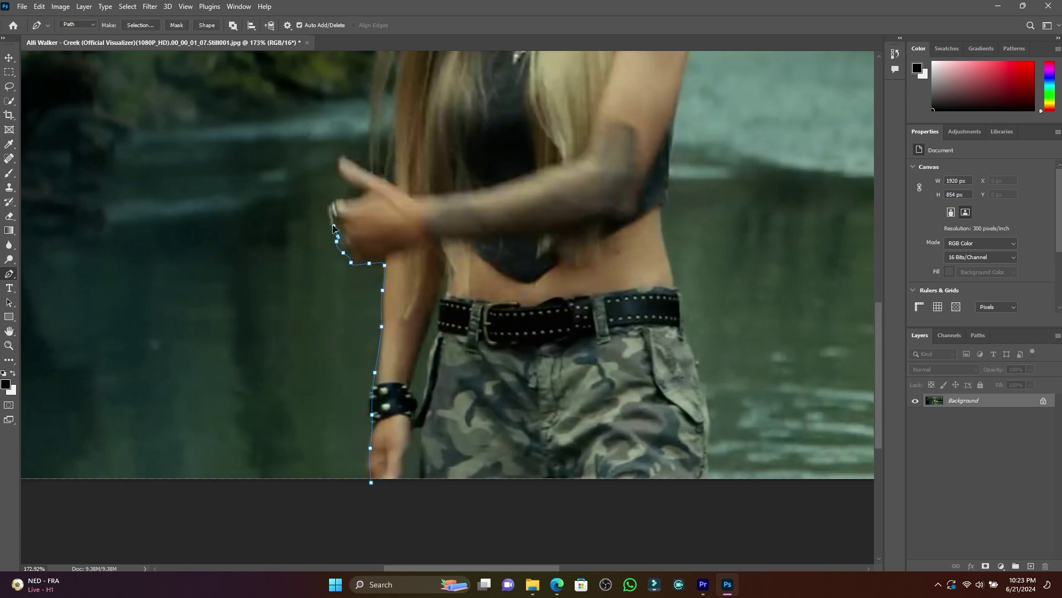
pyautogui.click(350, 181)
pyautogui.click(379, 173)
# - Continue the path from the thumb up the outer edge of the woman's long hair to her cap
pyautogui.scroll(5, 379, 174)
pyautogui.click(370, 308)
pyautogui.click(398, 171)
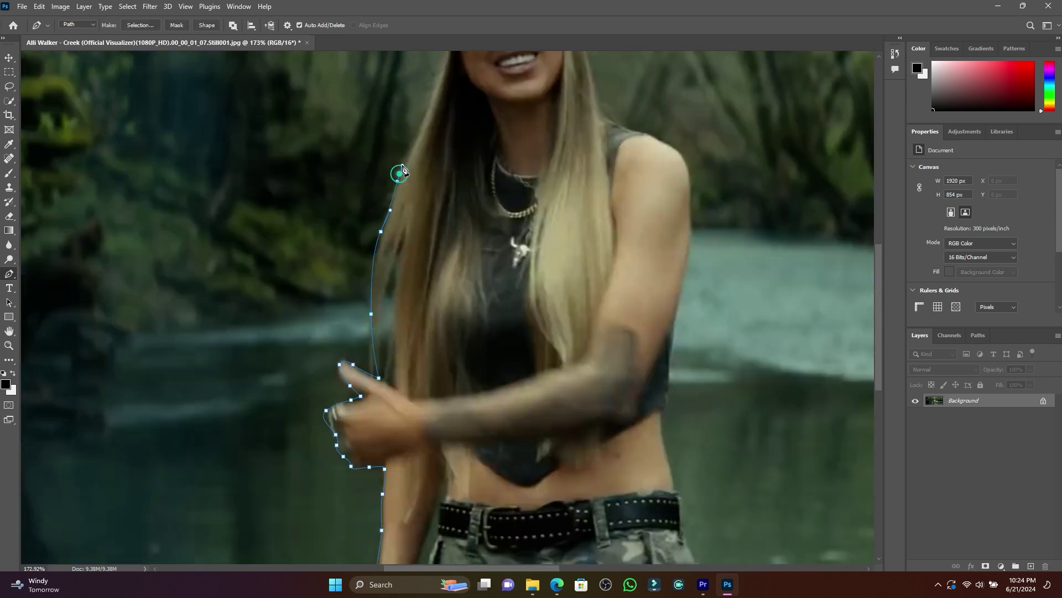
pyautogui.scroll(3, 398, 171)
pyautogui.click(431, 238)
pyautogui.click(440, 188)
pyautogui.click(441, 166)
pyautogui.click(437, 136)
# - Trace the path over the top of the cap and down the hair on the other side to the shoulder
pyautogui.click(452, 83)
pyautogui.click(510, 64)
pyautogui.click(538, 70)
pyautogui.click(572, 133)
pyautogui.click(586, 184)
pyautogui.click(600, 237)
# - Continue the path around the shoulder and down the outer edge of the upper arm and top to the waist
pyautogui.click(686, 290)
pyautogui.scroll(-1, 686, 290)
pyautogui.click(678, 396)
pyautogui.click(669, 449)
pyautogui.click(663, 496)
pyautogui.click(665, 509)
pyautogui.scroll(-5, 666, 505)
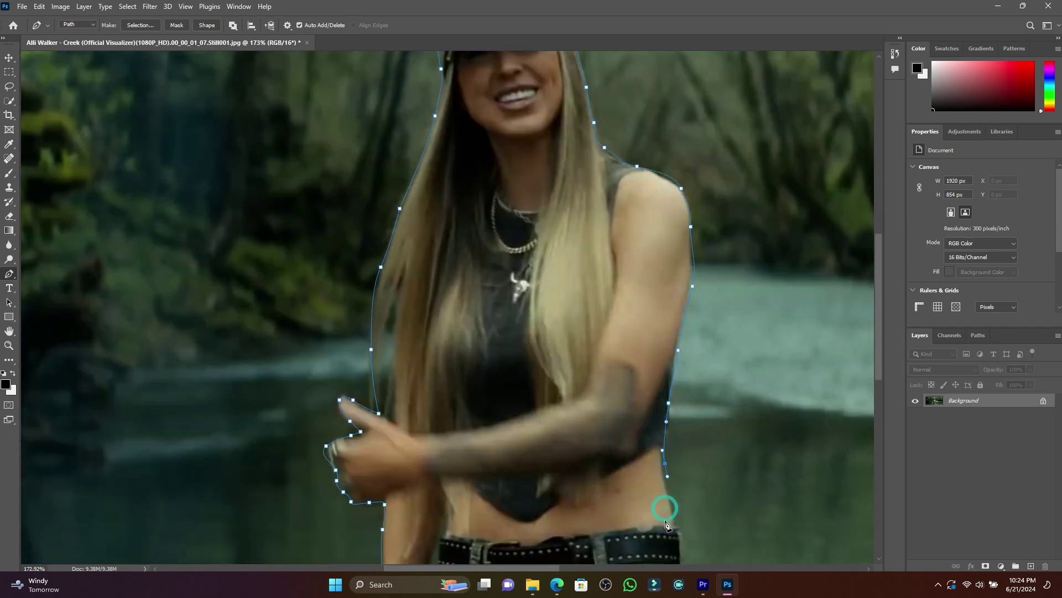
# - Trace the path down the waist, belt and camouflage trousers to the image's lower edge and close it at its starting point
pyautogui.click(675, 269)
pyautogui.click(684, 313)
pyautogui.click(695, 361)
pyautogui.click(706, 401)
pyautogui.click(710, 441)
pyautogui.click(708, 457)
pyautogui.click(707, 484)
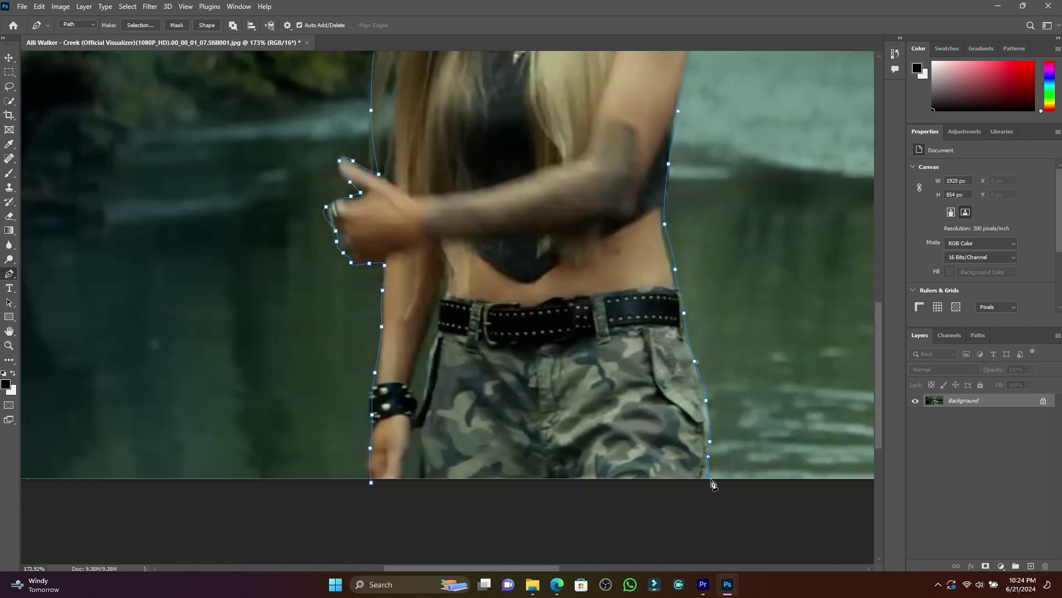
pyautogui.click(372, 486)
# - Convert the closed path around the woman into a selection and copy the selected area to a new layer
pyautogui.hotkey('ctrl', '-')
pyautogui.hotkey('ctrl', '-')
pyautogui.hotkey('ctrl', '-')
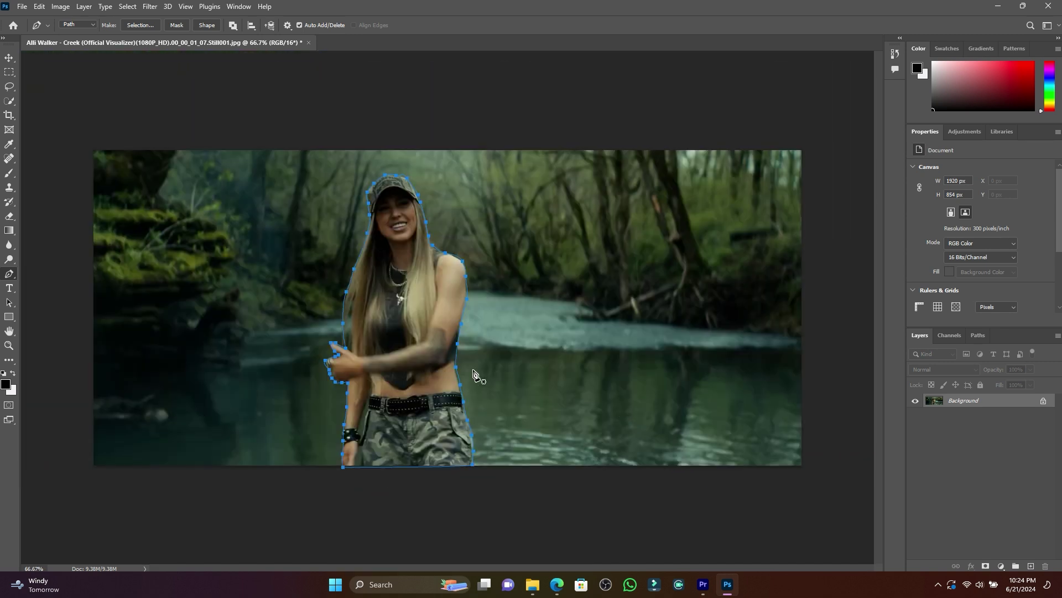
pyautogui.hotkey('ctrl', 'Return')
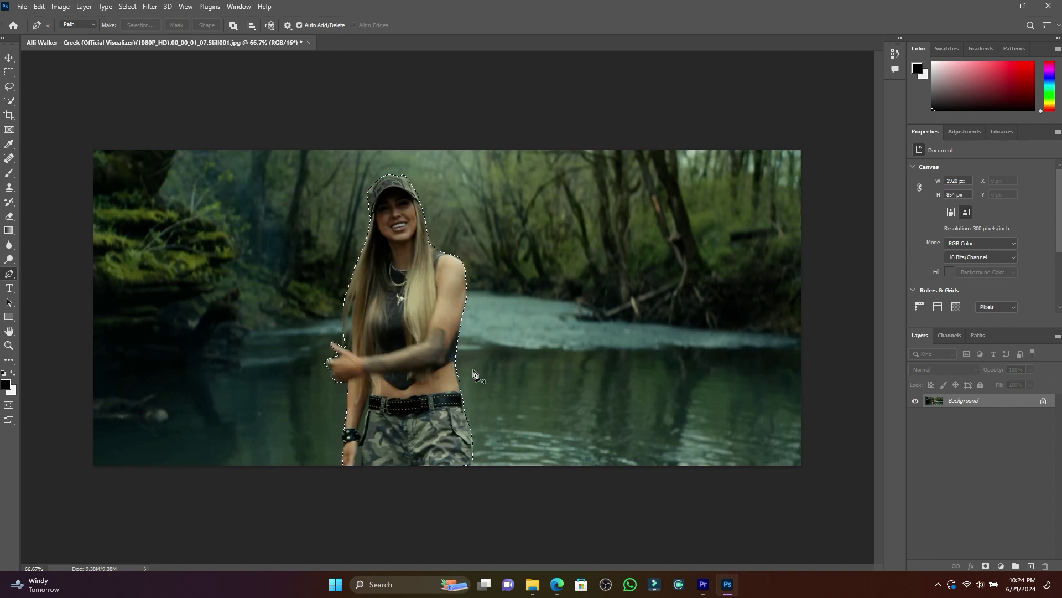
pyautogui.hotkey('ctrl', 'j')
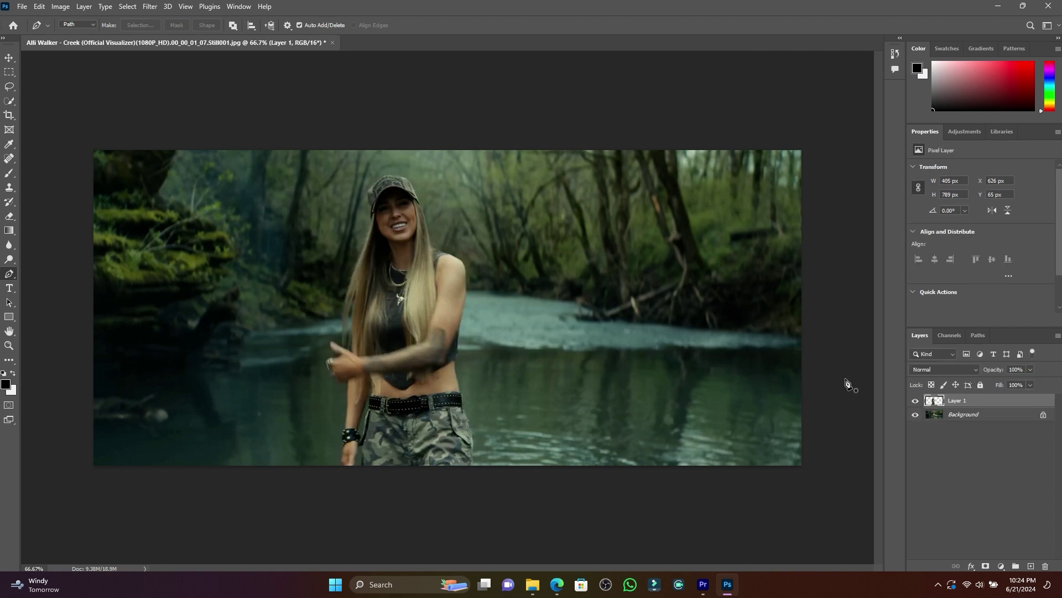
# - Hide the background layer and duplicate the woman's cutout layer three times
pyautogui.click(915, 415)
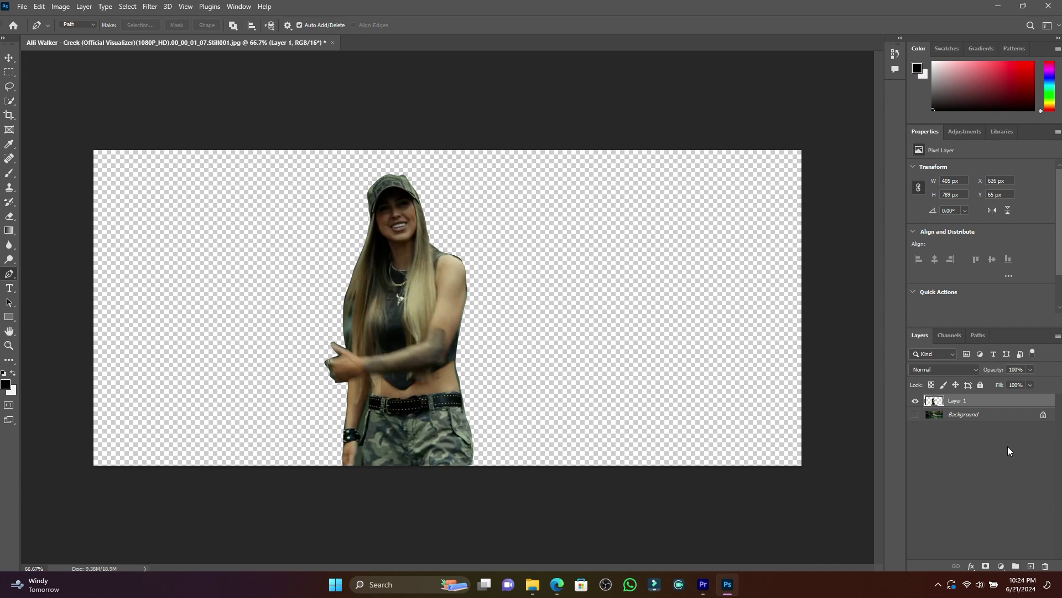
pyautogui.click(9, 58)
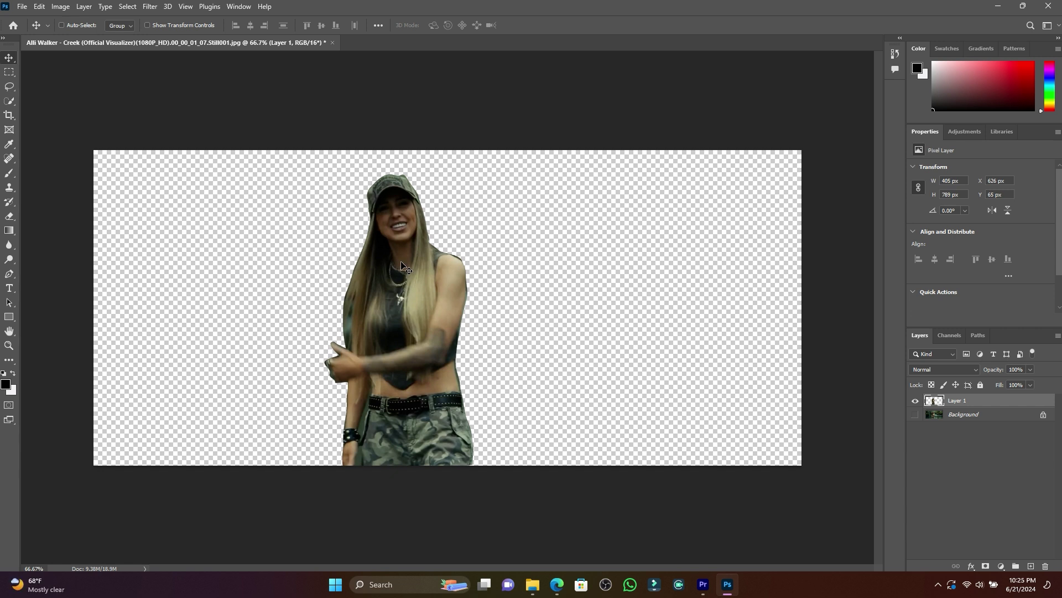
pyautogui.hotkey('ctrl', 'j')
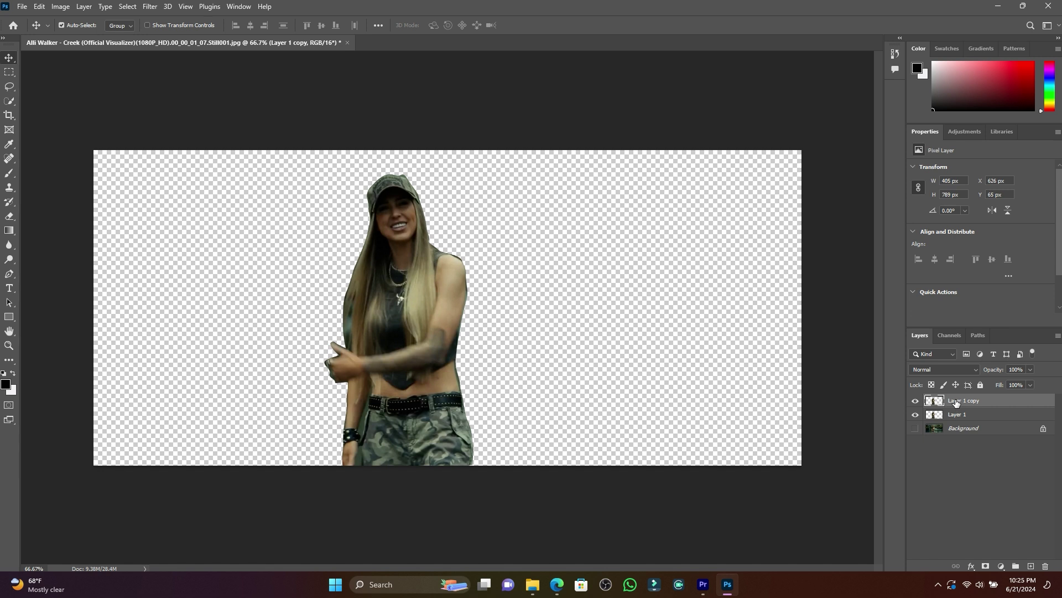
pyautogui.hotkey('ctrl', 'j')
pyautogui.hotkey('ctrl', 'j')
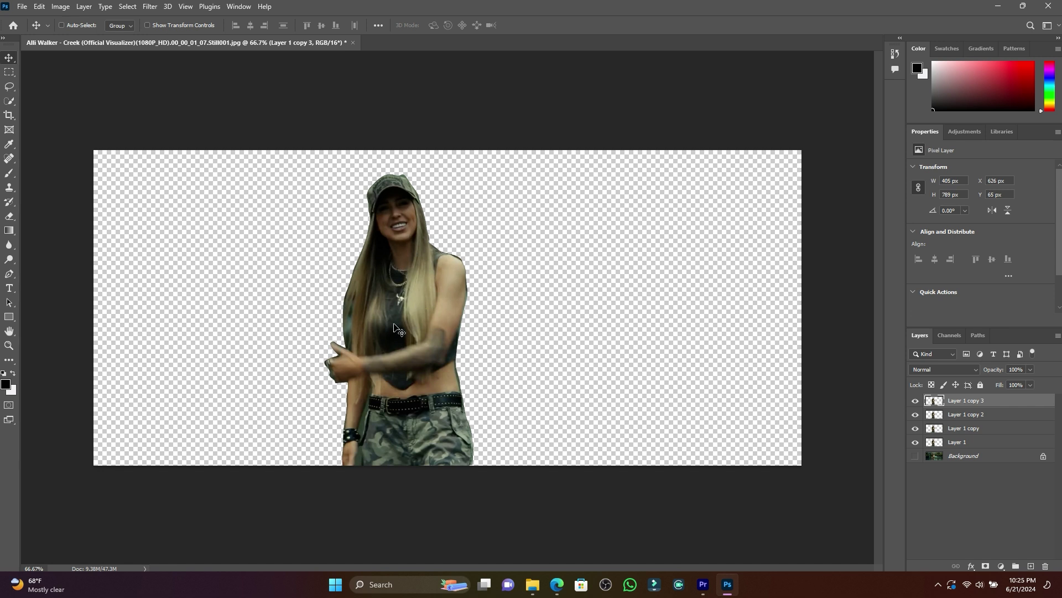
# - Hide the three duplicate cutout layers and select the original cutout, Layer 1
pyautogui.moveTo(362, 381); pyautogui.dragTo(488, 348)
pyautogui.hotkey('ctrl', 'z')
pyautogui.moveTo(915, 401); pyautogui.dragTo(915, 426)
pyautogui.click(934, 443)
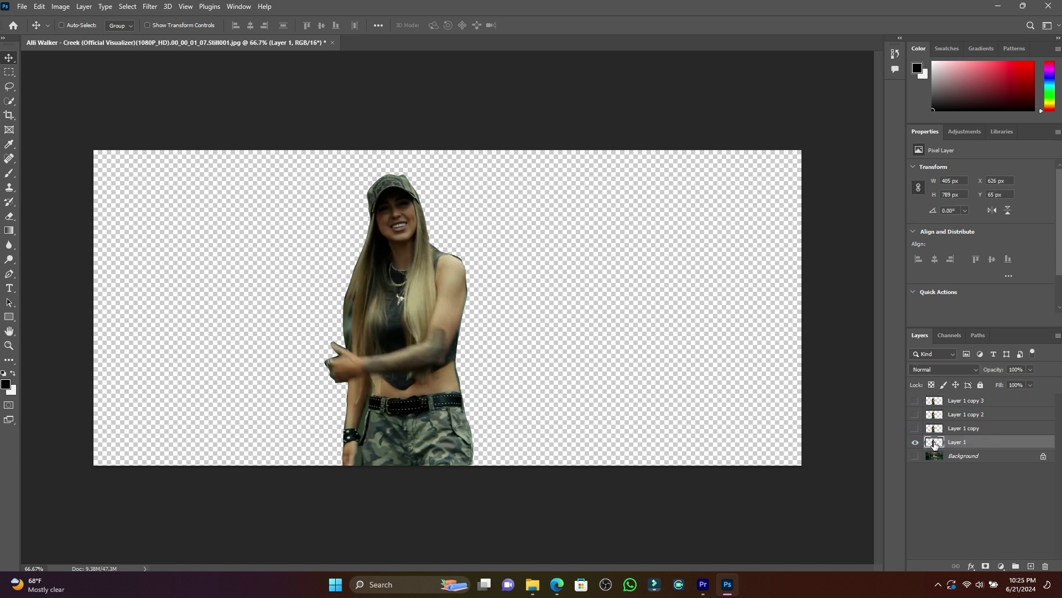
# - Erase the woman's cap and head down to the neck on Layer 1 with a 250 px eraser
pyautogui.click(8, 216)
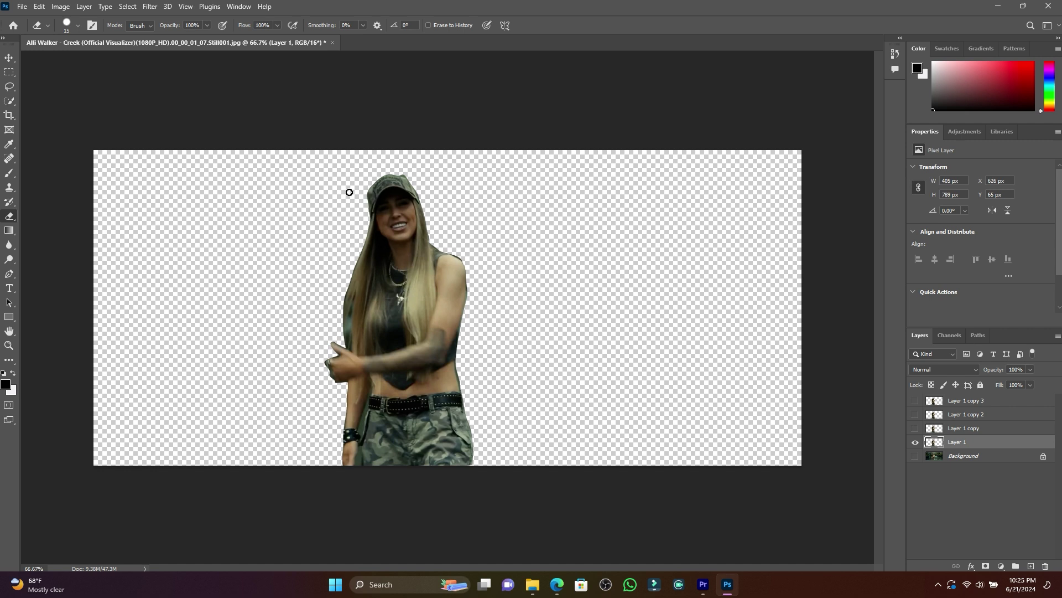
pyautogui.press(']')
pyautogui.press(']')
pyautogui.press(']')
pyautogui.press(']')
pyautogui.press(']')
pyautogui.press(']')
pyautogui.press(']')
pyautogui.press(']')
pyautogui.press(']')
pyautogui.press(']')
pyautogui.press(']')
pyautogui.press(']')
pyautogui.press(']')
pyautogui.press(']')
pyautogui.moveTo(467, 185)
pyautogui.mouseDown()
pyautogui.moveTo(360, 185)
pyautogui.moveTo(420, 180)
pyautogui.moveTo(368, 190)
pyautogui.moveTo(478, 201)
pyautogui.mouseUp()
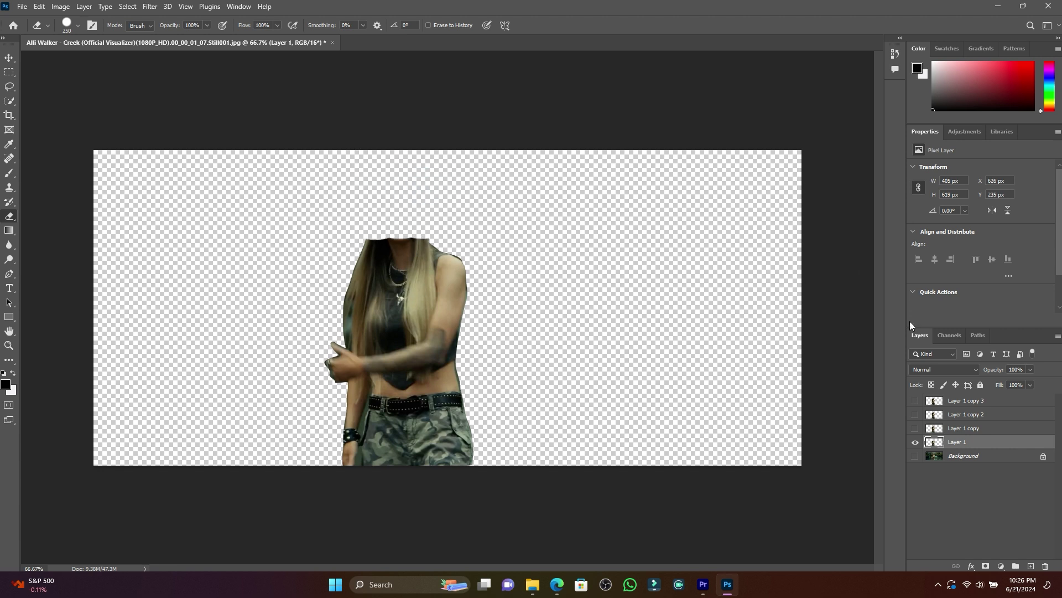
# - Show only Layer 1 copy and erase the woman from the cap down to the chest, just above the folded forearm
pyautogui.click(915, 443)
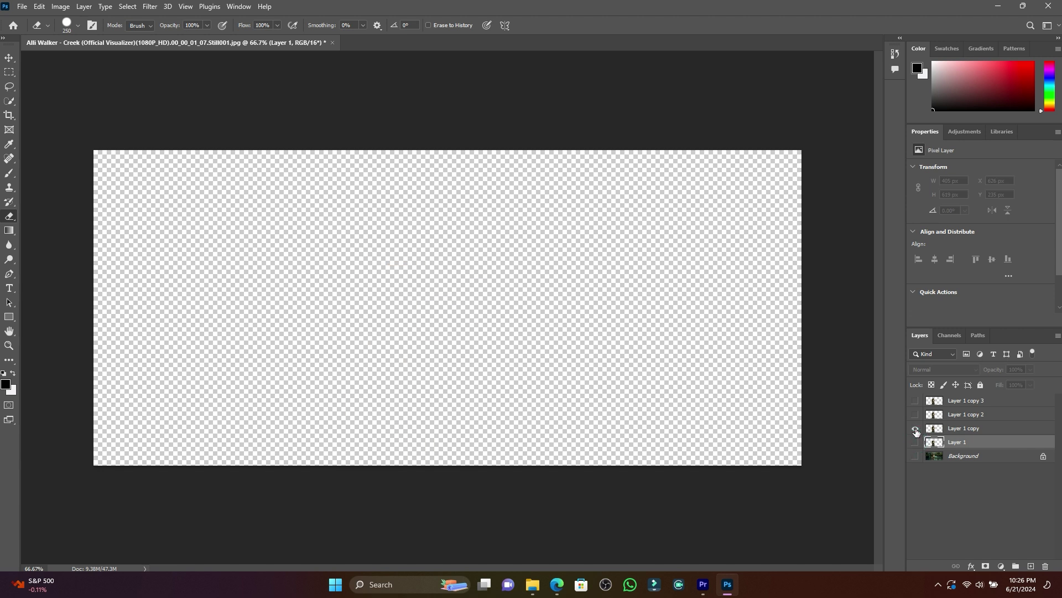
pyautogui.click(916, 429)
pyautogui.click(939, 430)
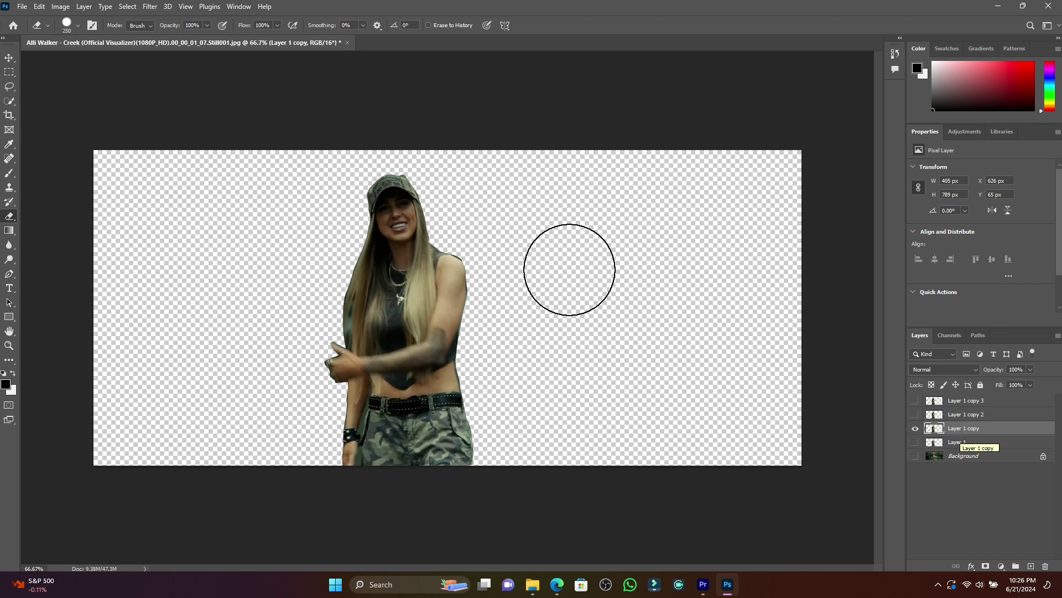
pyautogui.moveTo(534, 214)
pyautogui.mouseDown()
pyautogui.moveTo(398, 209)
pyautogui.moveTo(320, 230)
pyautogui.moveTo(332, 251)
pyautogui.moveTo(488, 259)
pyautogui.moveTo(515, 247)
pyautogui.moveTo(331, 264)
pyautogui.moveTo(379, 263)
pyautogui.mouseUp()
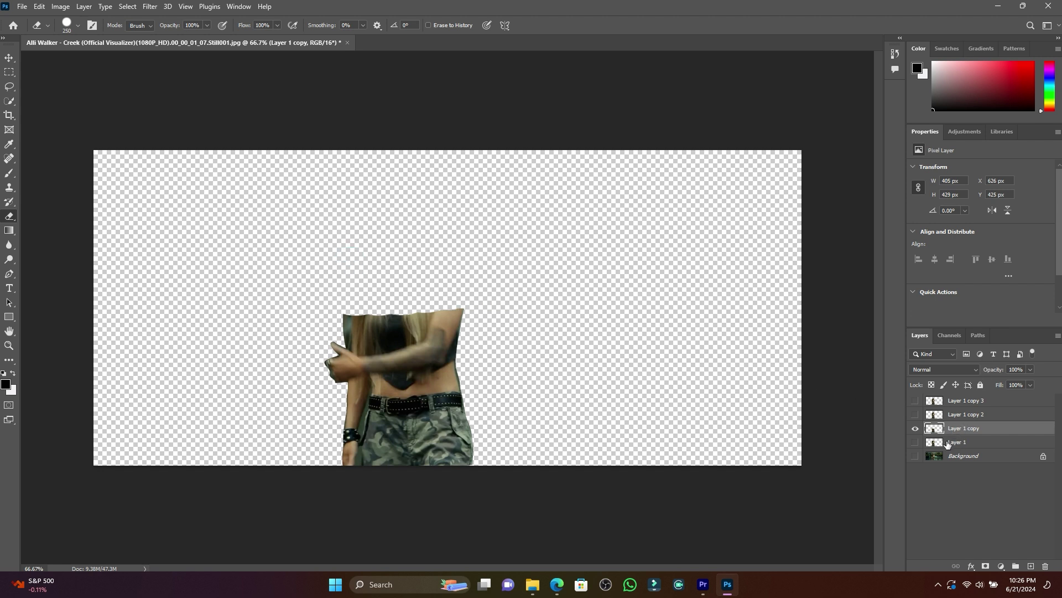
# - Show only Layer 1 copy 2 and erase everything above the belt, keeping the trousers and lower hand
pyautogui.click(914, 429)
pyautogui.click(915, 415)
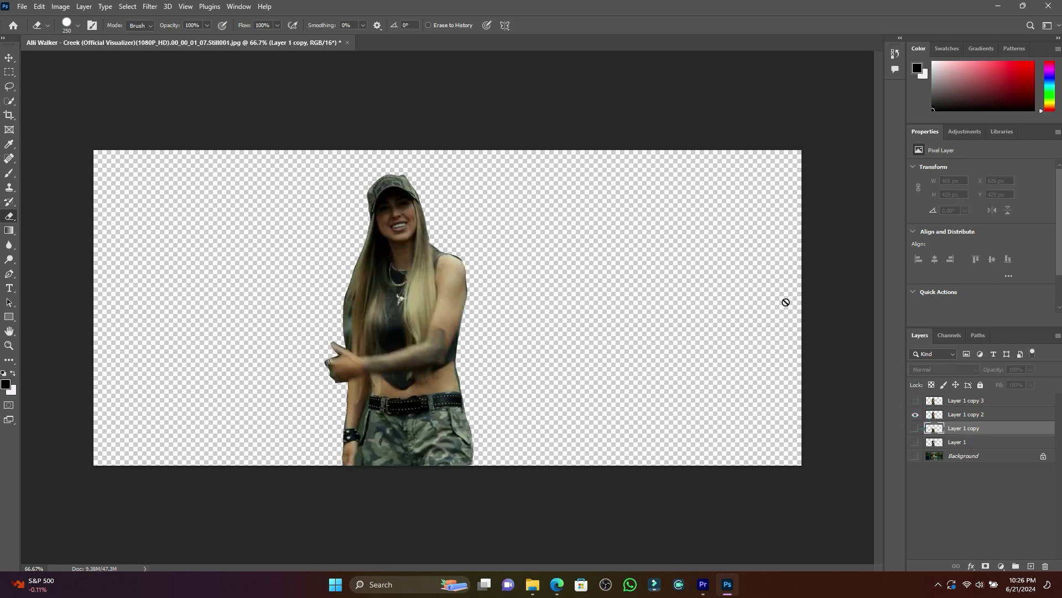
pyautogui.click(950, 418)
pyautogui.moveTo(589, 204)
pyautogui.mouseDown()
pyautogui.moveTo(403, 205)
pyautogui.moveTo(310, 227)
pyautogui.moveTo(341, 278)
pyautogui.moveTo(440, 280)
pyautogui.moveTo(531, 302)
pyautogui.moveTo(468, 340)
pyautogui.moveTo(350, 340)
pyautogui.moveTo(378, 354)
pyautogui.moveTo(489, 354)
pyautogui.mouseUp()
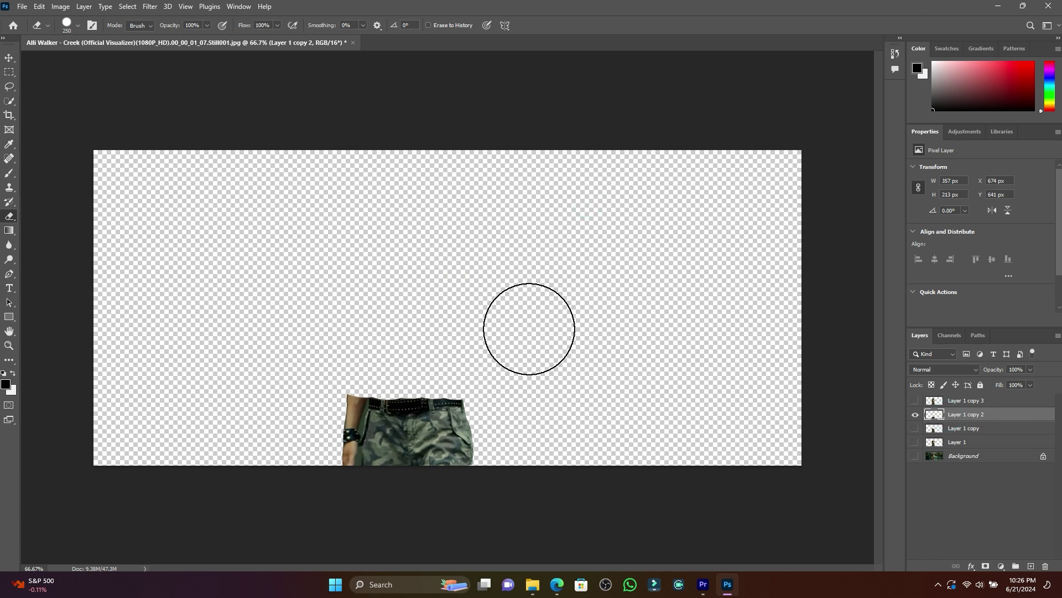
pyautogui.moveTo(479, 358)
pyautogui.mouseDown()
pyautogui.moveTo(410, 344)
pyautogui.moveTo(348, 351)
pyautogui.mouseUp()
# - Rename the trousers layer as 1 and the chest-down layer as 2, with both layers shown
pyautogui.click(955, 418)
pyautogui.doubleClick(959, 418)
pyautogui.write('1')
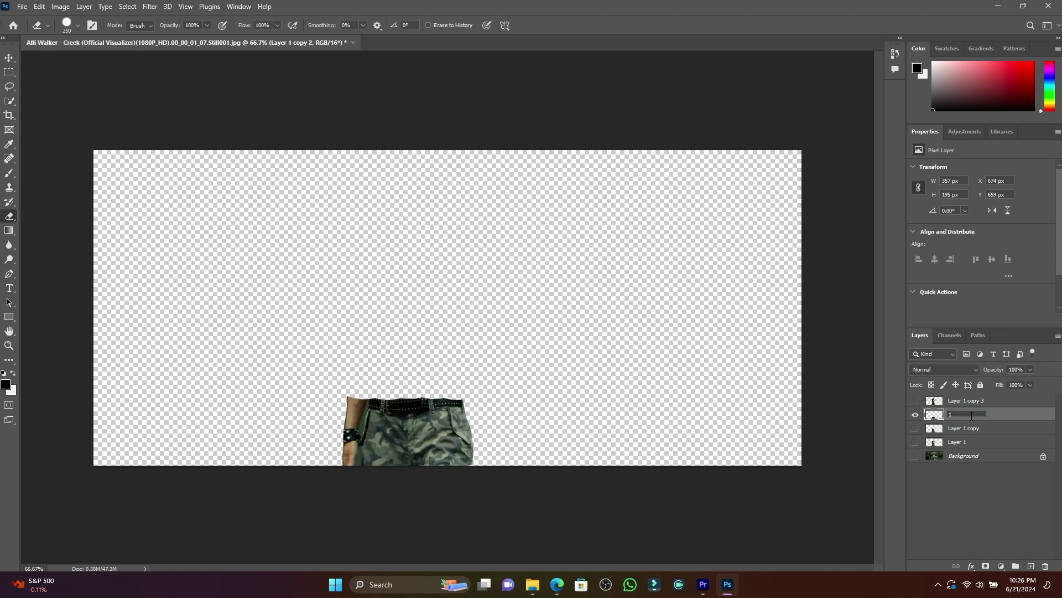
pyautogui.click(952, 434)
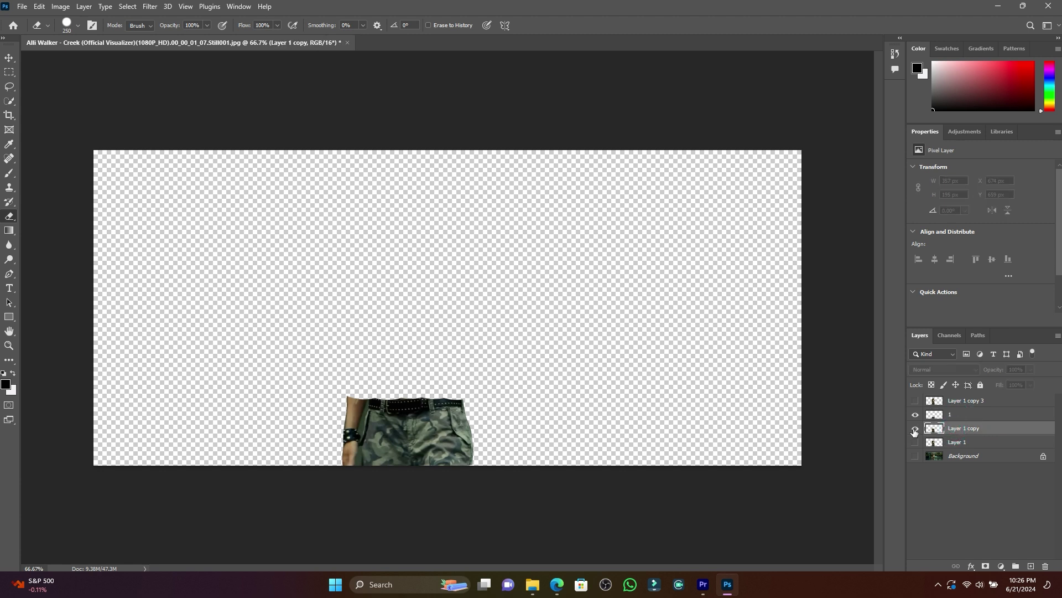
pyautogui.click(916, 428)
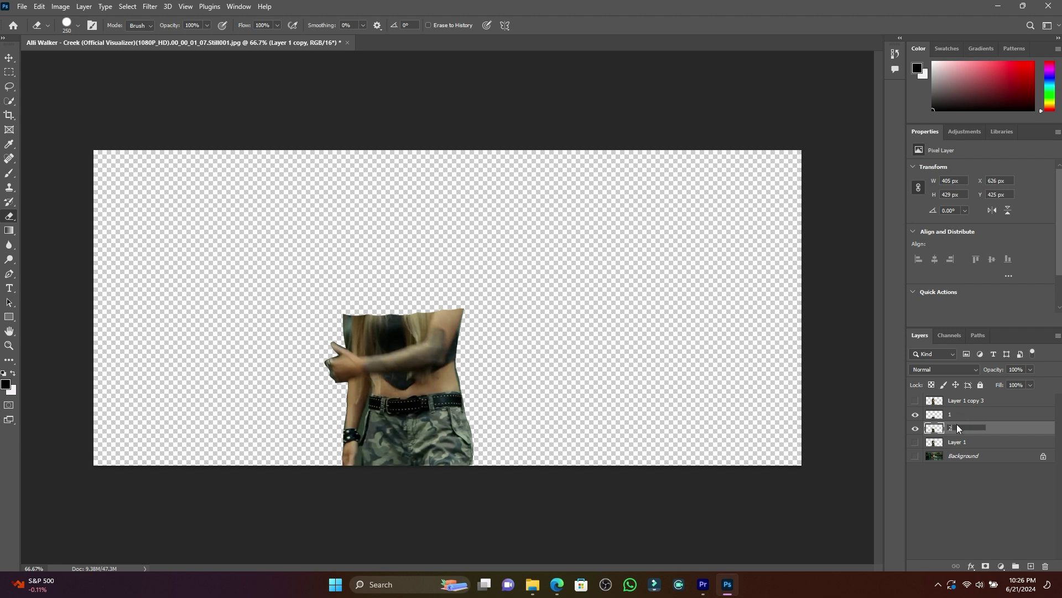
pyautogui.click(963, 428)
pyautogui.write('2')
# - Rename the neck-down layer as 3 and the full cutout layer as 4, with both layers shown
pyautogui.click(954, 443)
pyautogui.doubleClick(956, 442)
pyautogui.write('3')
pyautogui.click(916, 443)
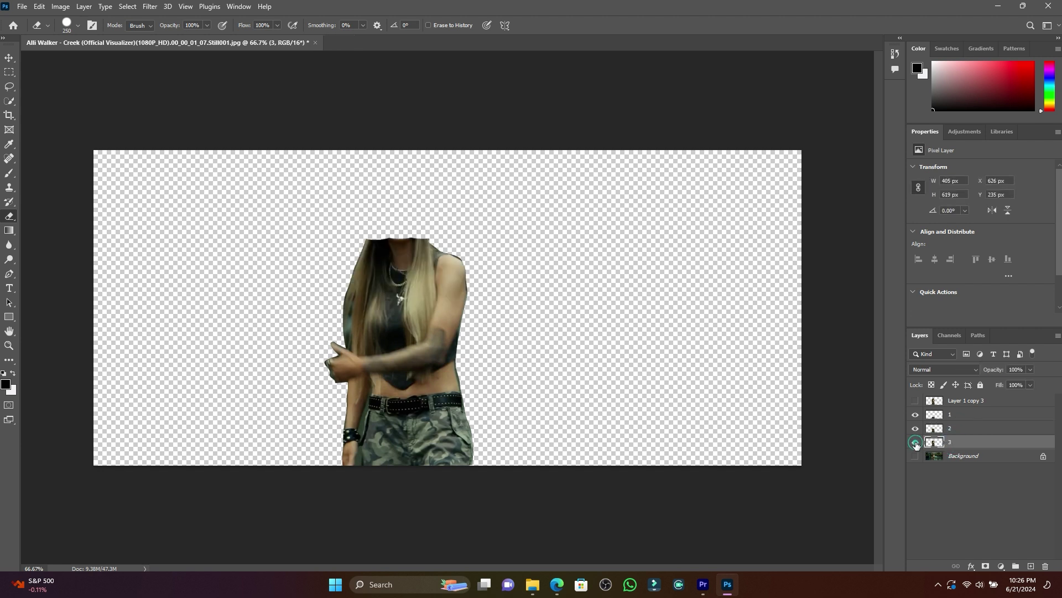
pyautogui.click(915, 400)
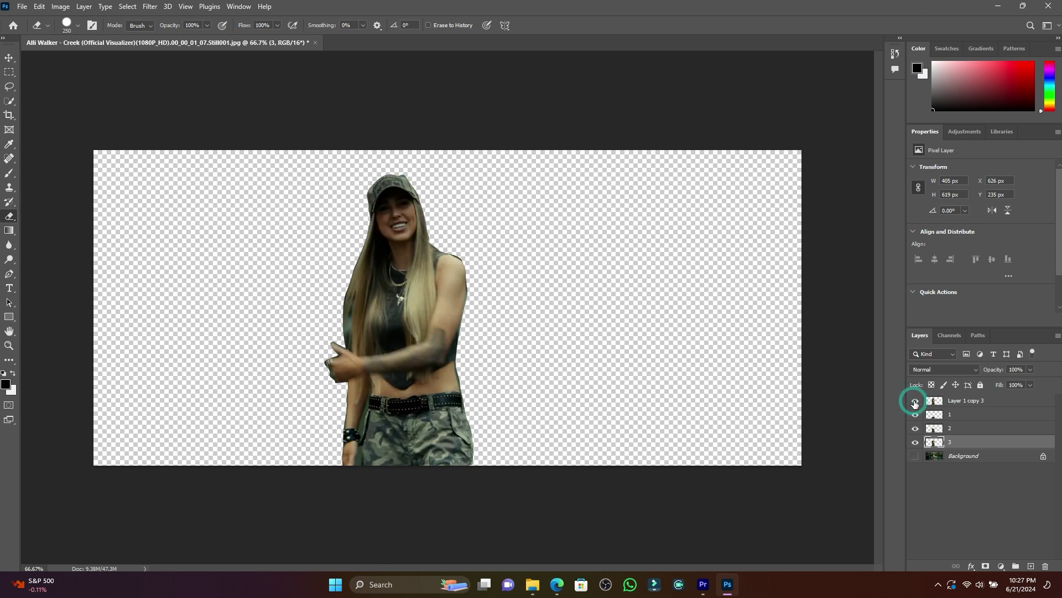
pyautogui.doubleClick(963, 400)
pyautogui.write('4')
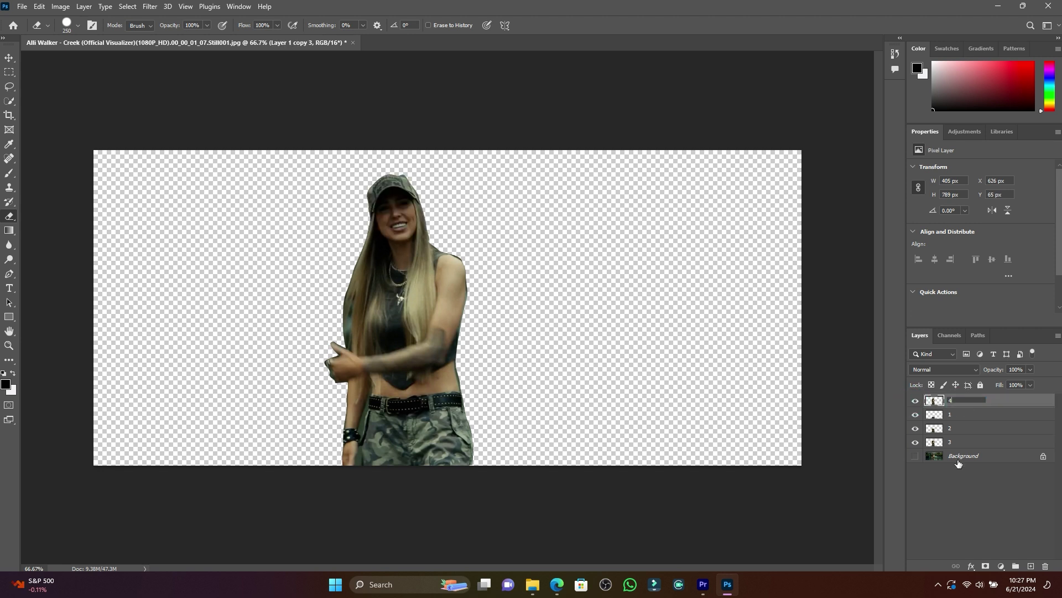
pyautogui.click(965, 493)
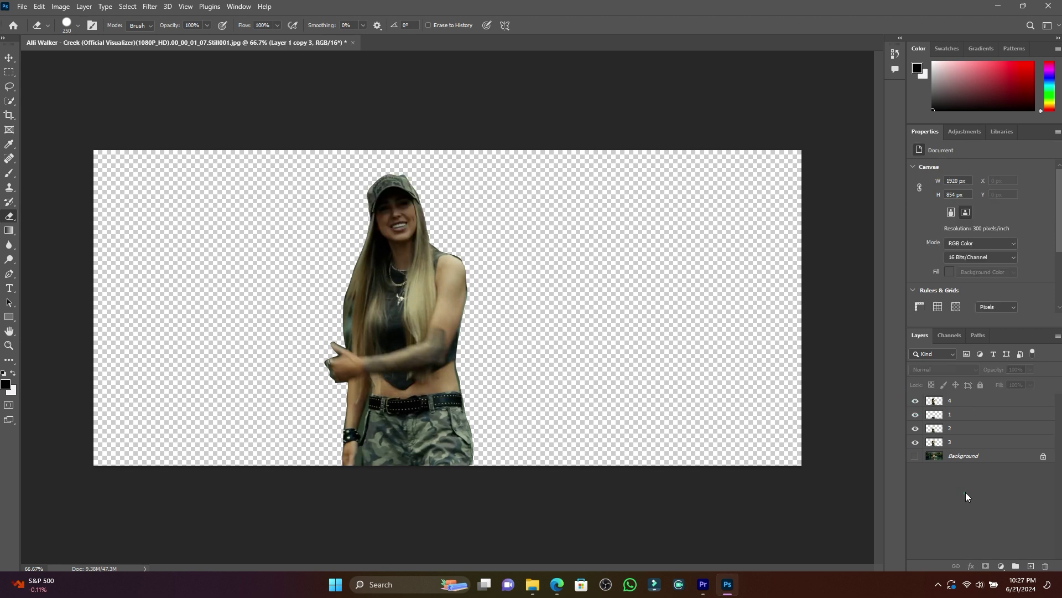
# - Hide layers 4, 2 and 3 so only the trousers piece on layer 1 is shown
pyautogui.click(916, 401)
pyautogui.click(916, 429)
pyautogui.click(914, 442)
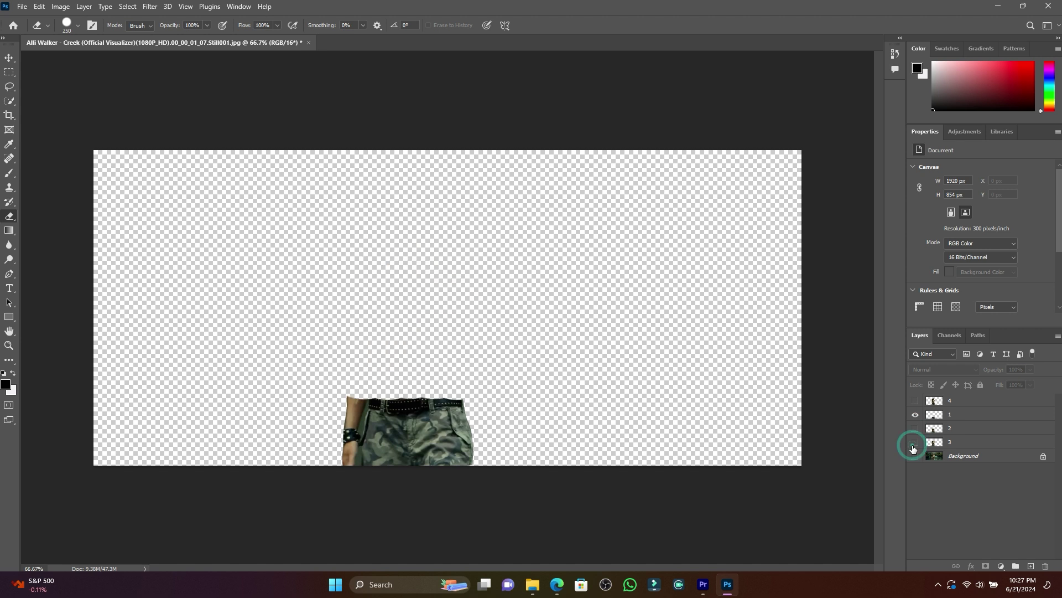
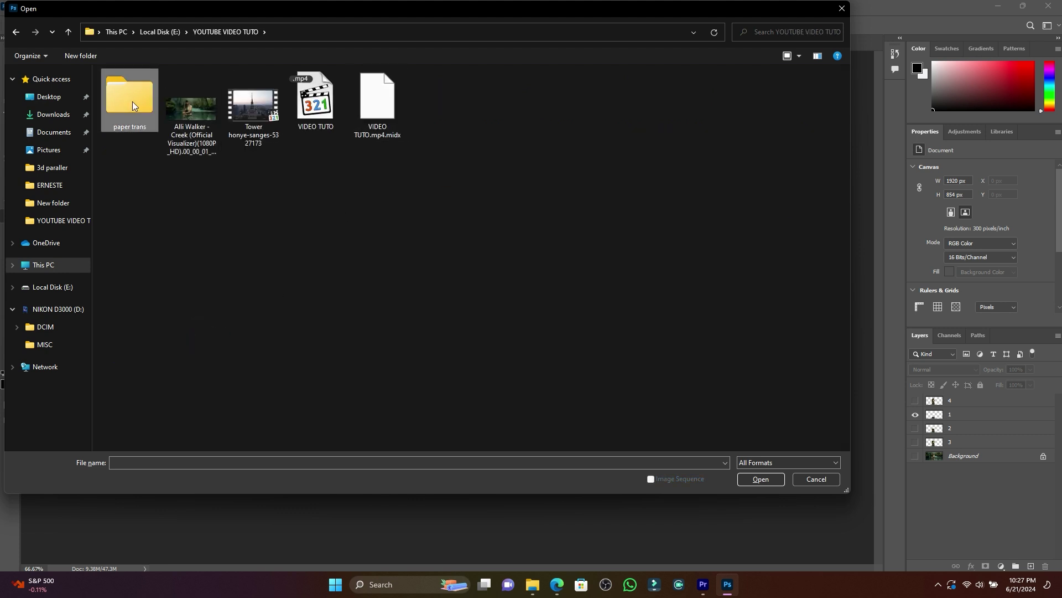
# - Open the torn-paper images 1 and 2 together from the paper trans folder
pyautogui.doubleClick(132, 102)
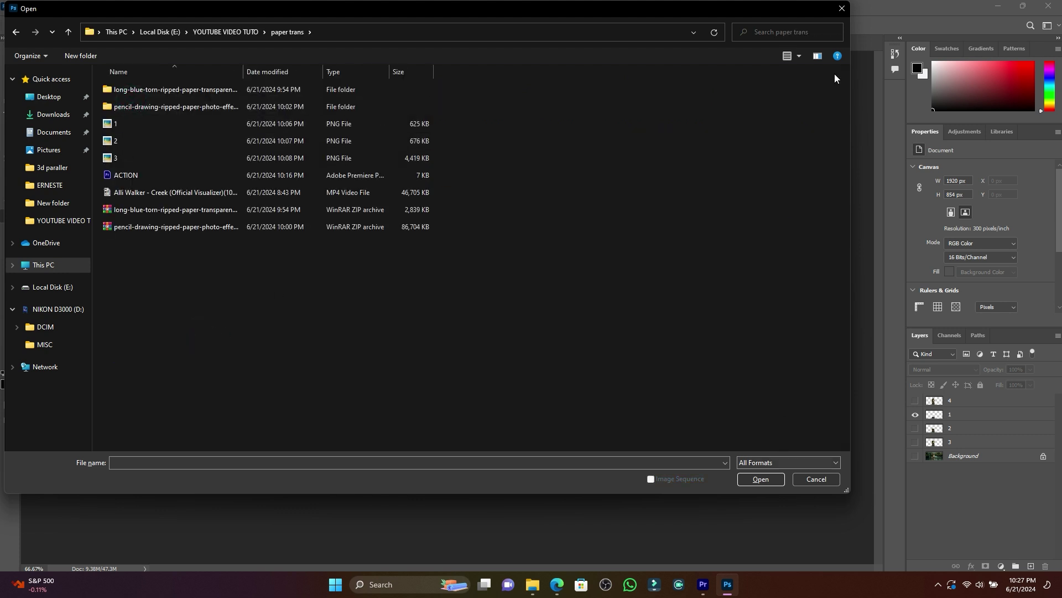
pyautogui.click(800, 55)
pyautogui.click(830, 31)
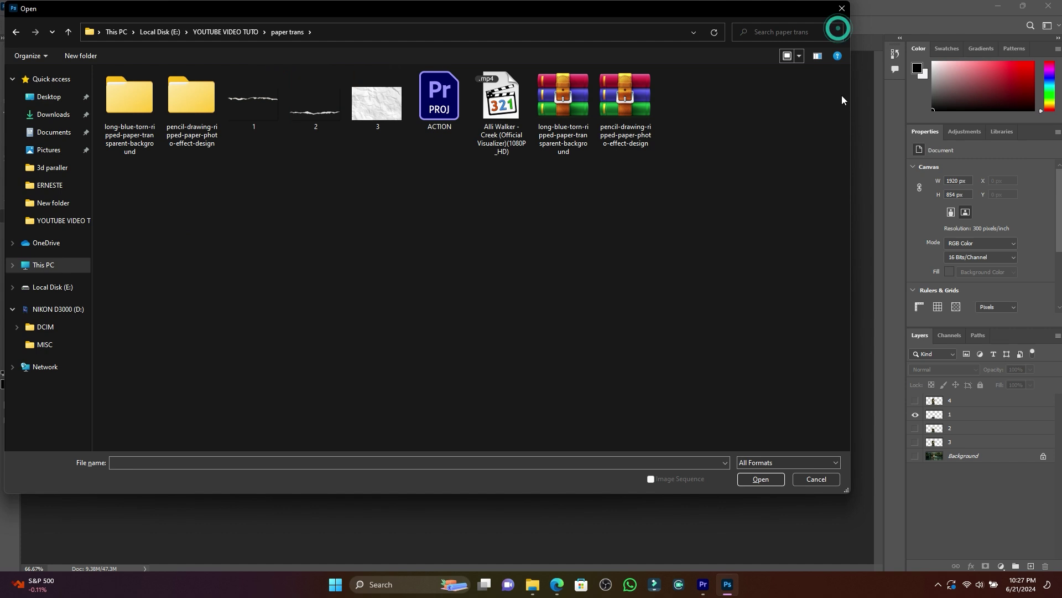
pyautogui.moveTo(311, 181); pyautogui.dragTo(229, 72)
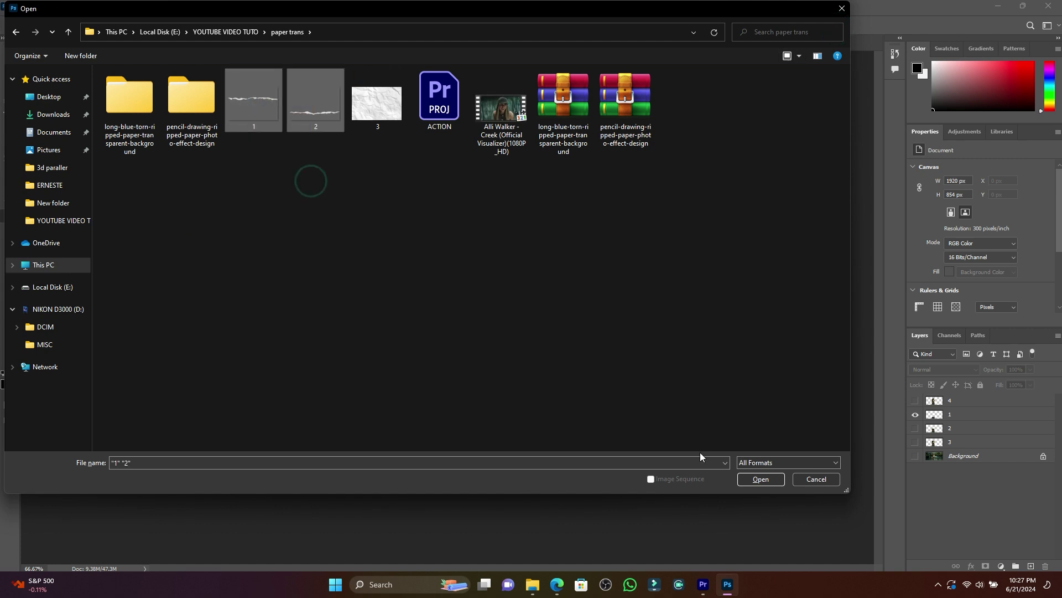
pyautogui.click(768, 483)
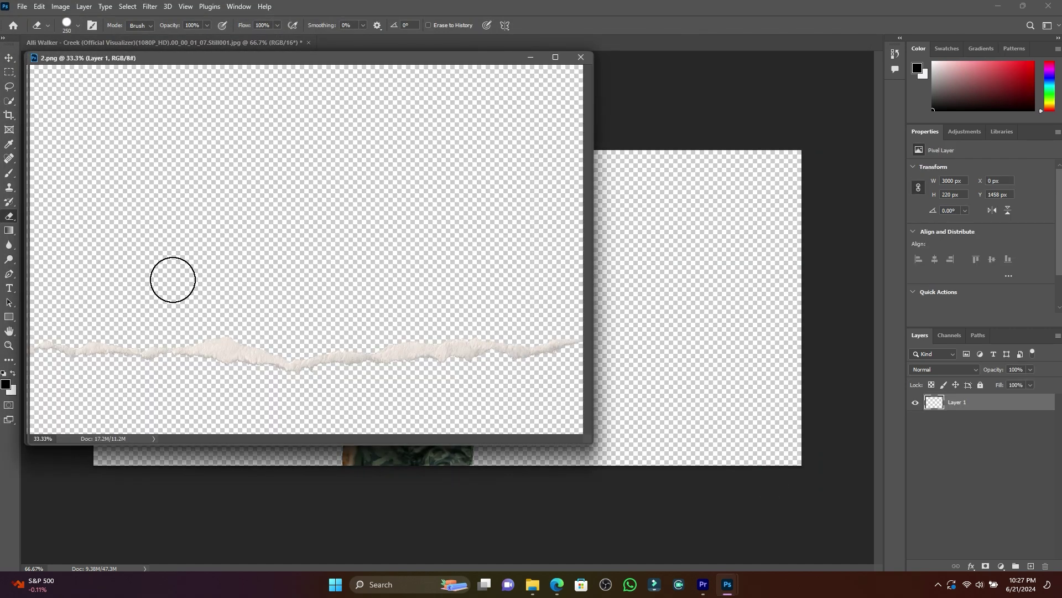
# - Copy the torn-paper strip from 1.png into the cutout document and place it just above the trousers
pyautogui.click(9, 58)
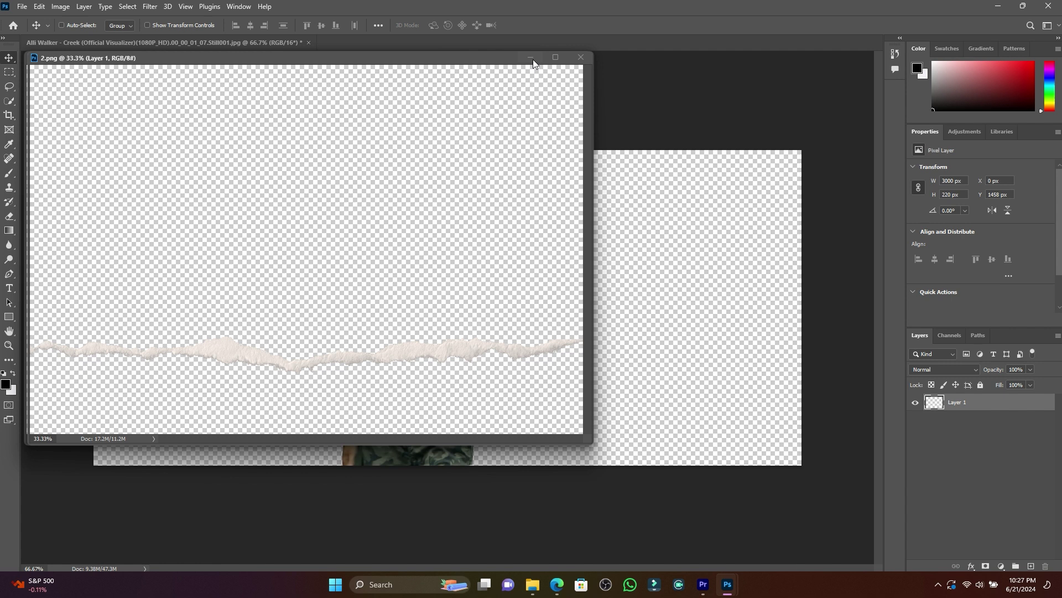
pyautogui.click(532, 57)
pyautogui.moveTo(319, 191); pyautogui.dragTo(647, 383)
pyautogui.click(518, 222)
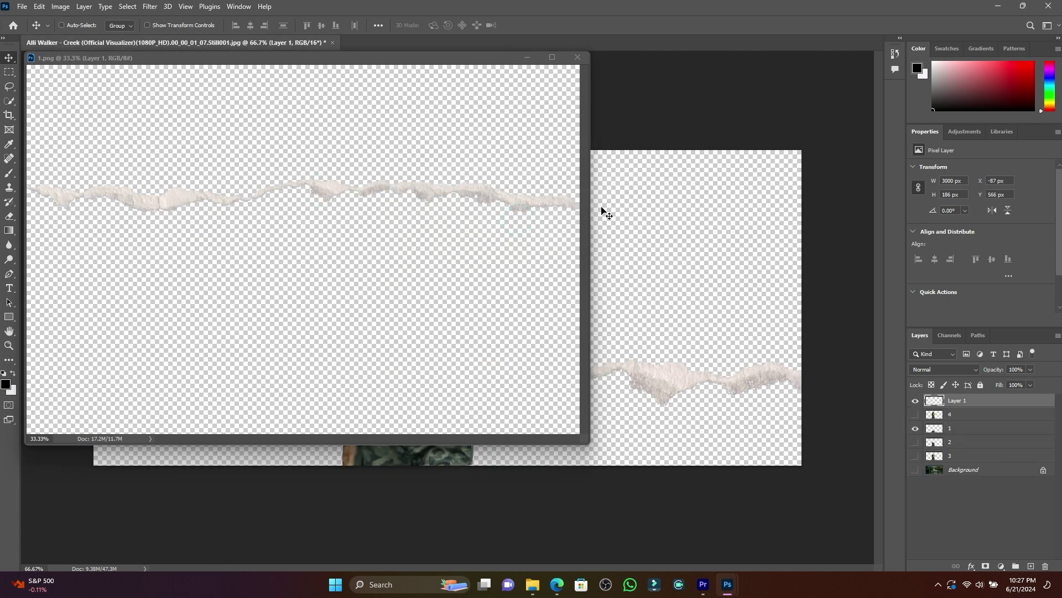
pyautogui.click(573, 58)
pyautogui.moveTo(471, 404); pyautogui.dragTo(444, 361)
# - Scale the torn-paper strip to about 37.5% and move it onto the belt line of the trousers piece
pyautogui.hotkey('ctrl', 't')
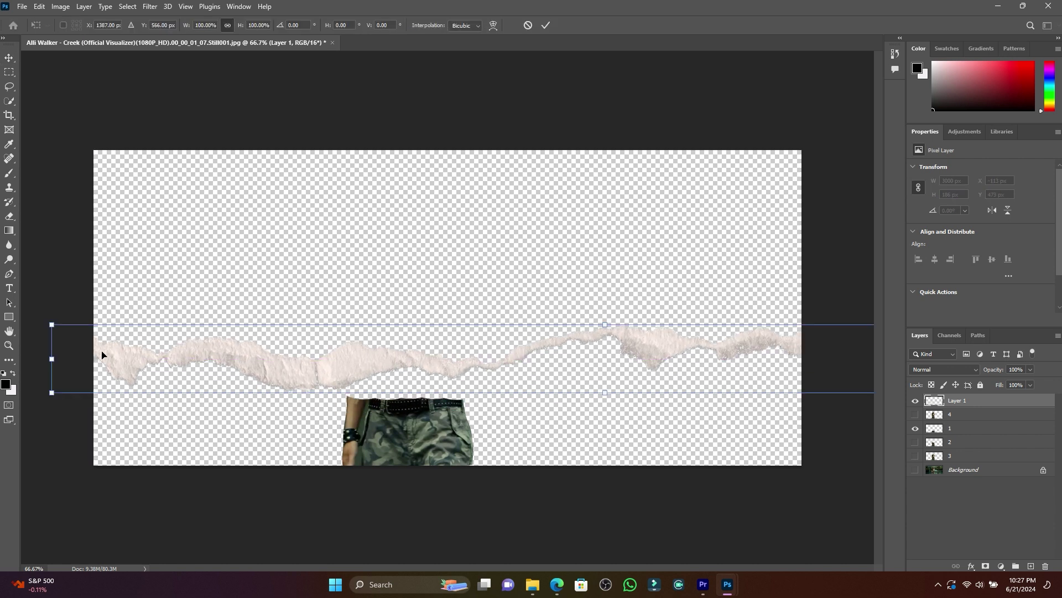
pyautogui.moveTo(50, 325); pyautogui.dragTo(394, 387)
pyautogui.moveTo(582, 385); pyautogui.dragTo(520, 377)
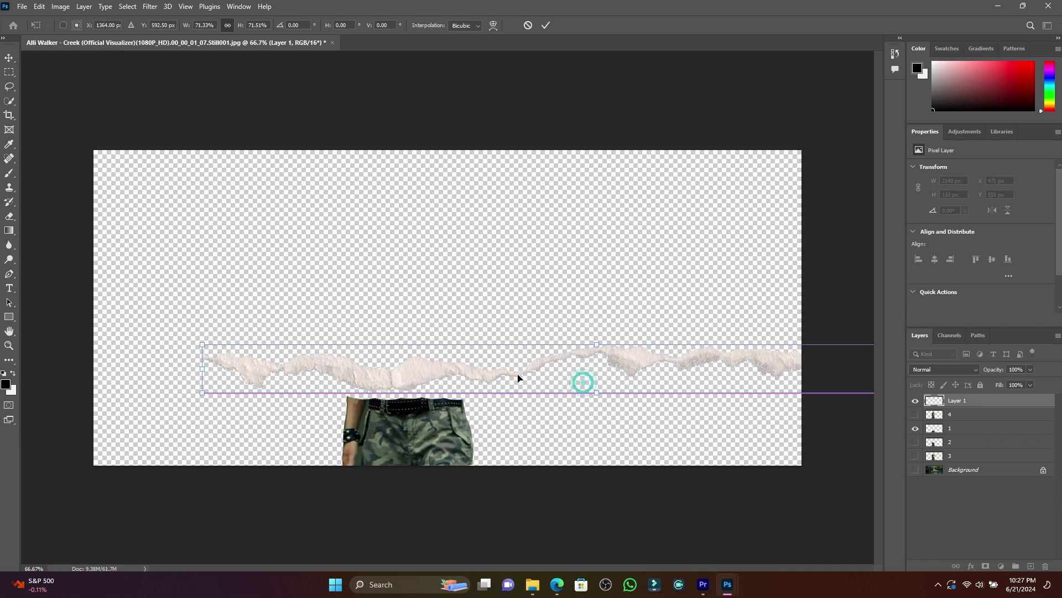
pyautogui.moveTo(619, 368); pyautogui.dragTo(558, 369)
pyautogui.moveTo(676, 372); pyautogui.dragTo(629, 367)
pyautogui.moveTo(837, 392); pyautogui.dragTo(490, 414)
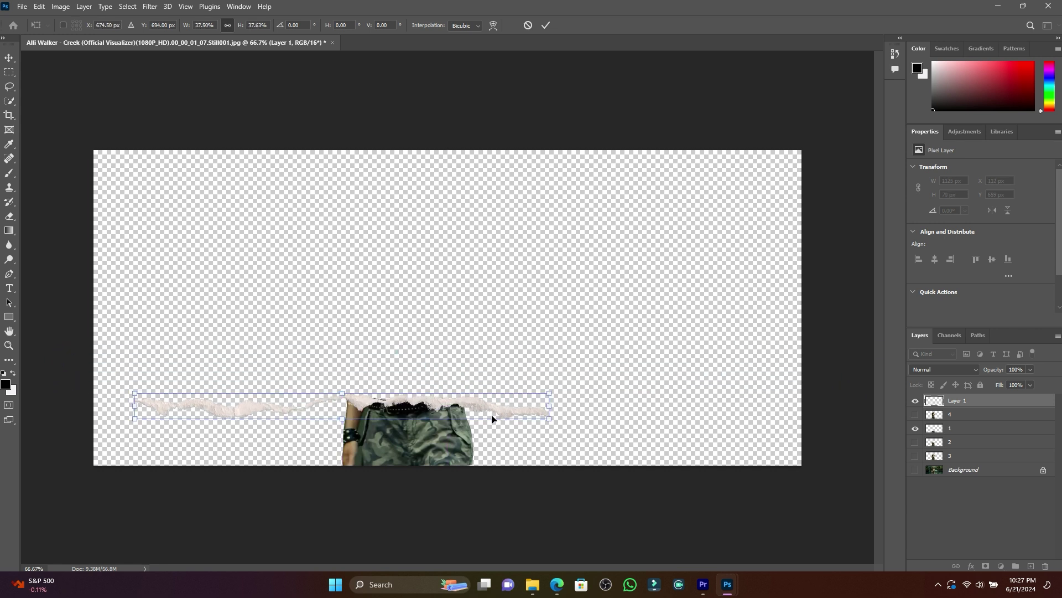
# - Rotate the torn-paper strip to -85° and position it along the left edge of the trousers piece
pyautogui.moveTo(559, 426); pyautogui.dragTo(358, 206)
pyautogui.moveTo(338, 332); pyautogui.dragTo(343, 390)
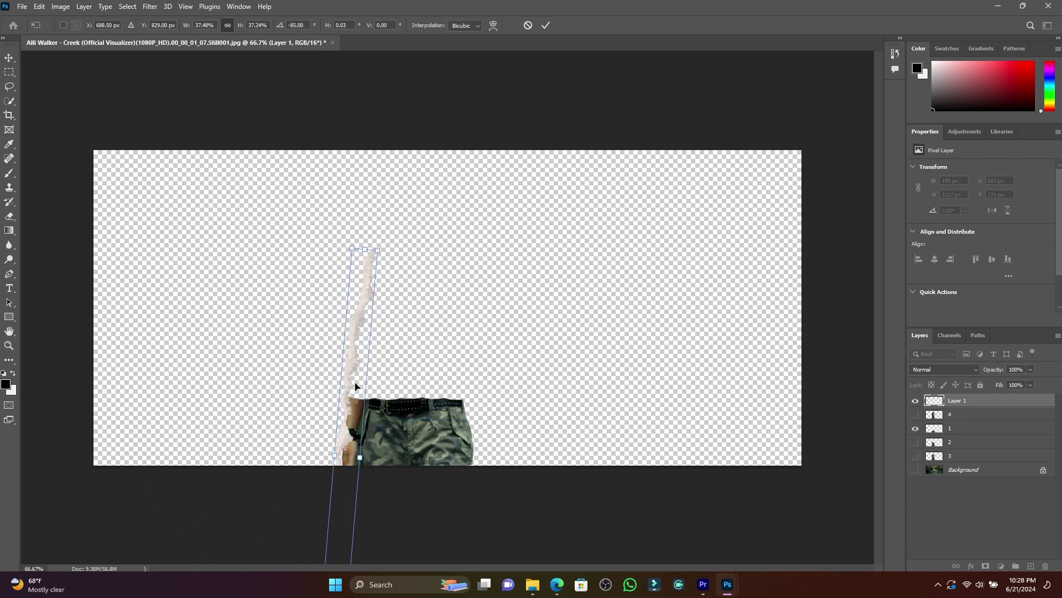
pyautogui.moveTo(350, 396)
pyautogui.mouseDown()
pyautogui.moveTo(350, 387)
pyautogui.moveTo(347, 406)
pyautogui.mouseUp()
pyautogui.click(493, 25)
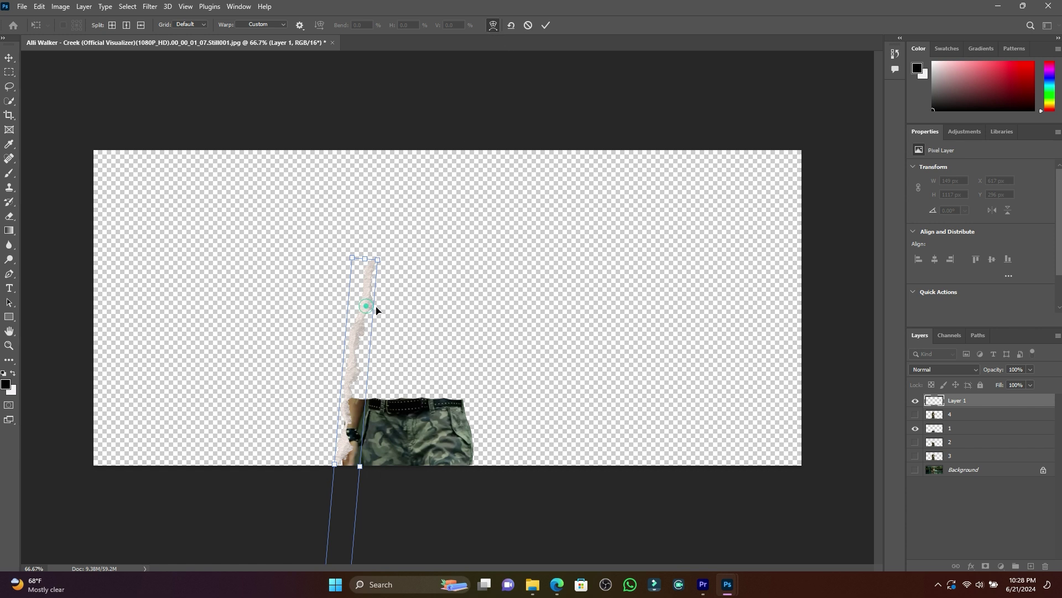
pyautogui.moveTo(376, 310); pyautogui.dragTo(381, 316)
pyautogui.hotkey('ctrl', 'z')
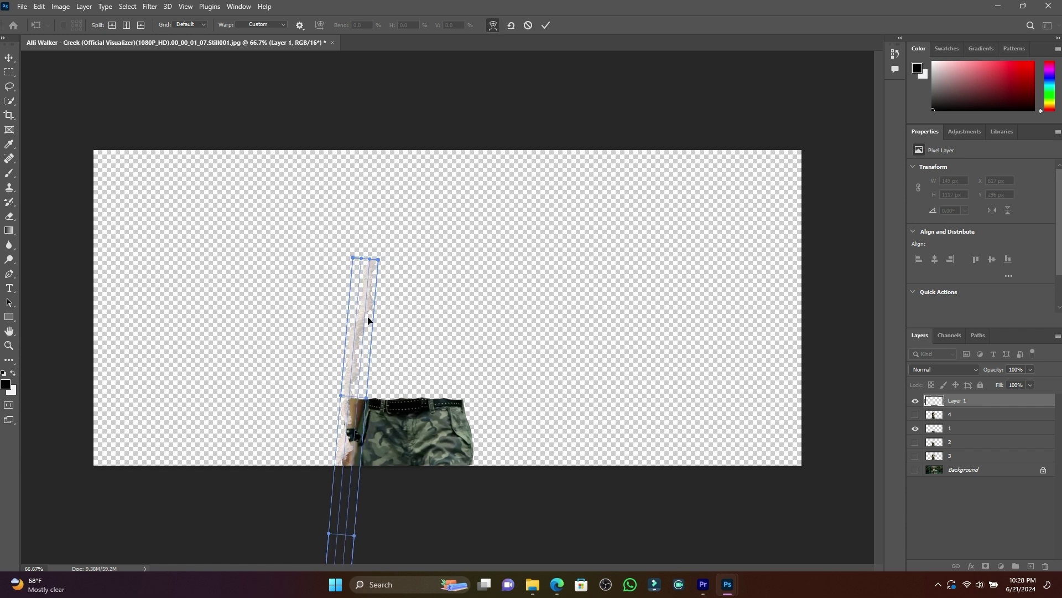
pyautogui.hotkey('ctrl', 'z')
# - Place copies of the torn-paper strip along the right and top edges of the trousers piece and erase the excess paper
pyautogui.moveTo(359, 441); pyautogui.dragTo(486, 443)
pyautogui.click(546, 26)
pyautogui.hotkey('ctrl', 'alt', 't')
pyautogui.click(546, 26)
pyautogui.hotkey('ctrl', 'alt', 't')
pyautogui.moveTo(467, 356)
pyautogui.mouseDown()
pyautogui.moveTo(526, 384)
pyautogui.moveTo(366, 361)
pyautogui.moveTo(614, 441)
pyautogui.moveTo(488, 417)
pyautogui.moveTo(526, 426)
pyautogui.mouseUp()
pyautogui.click(546, 26)
pyautogui.press('e')
pyautogui.moveTo(289, 377)
pyautogui.mouseDown()
pyautogui.moveTo(508, 385)
pyautogui.moveTo(716, 370)
pyautogui.mouseUp()
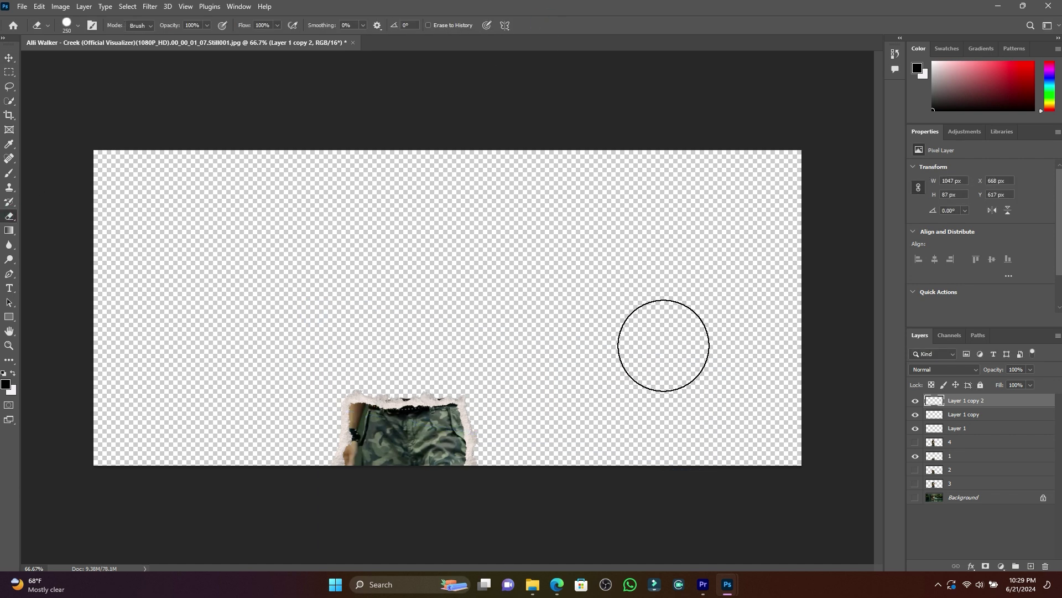
# - Save a copy of the trousers piece as a PNG named 1f with the large file size option
pyautogui.click(21, 6)
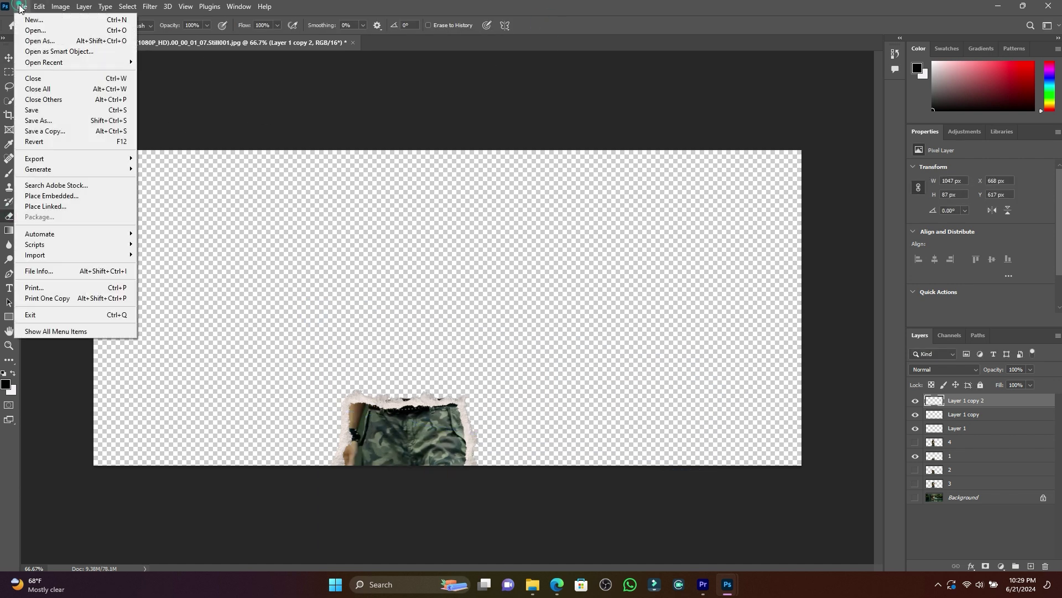
pyautogui.click(55, 133)
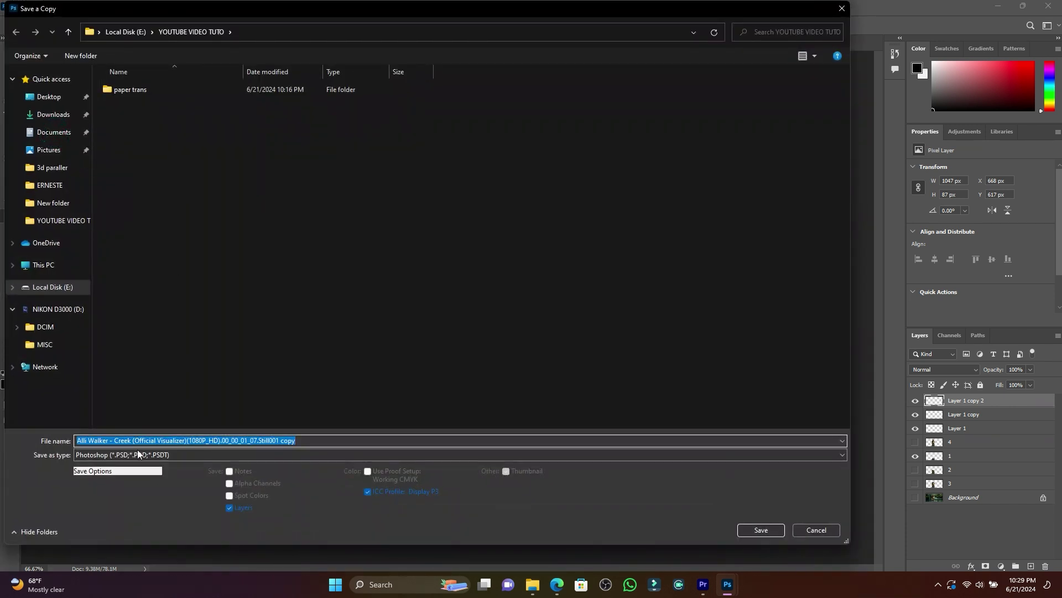
pyautogui.write('1f')
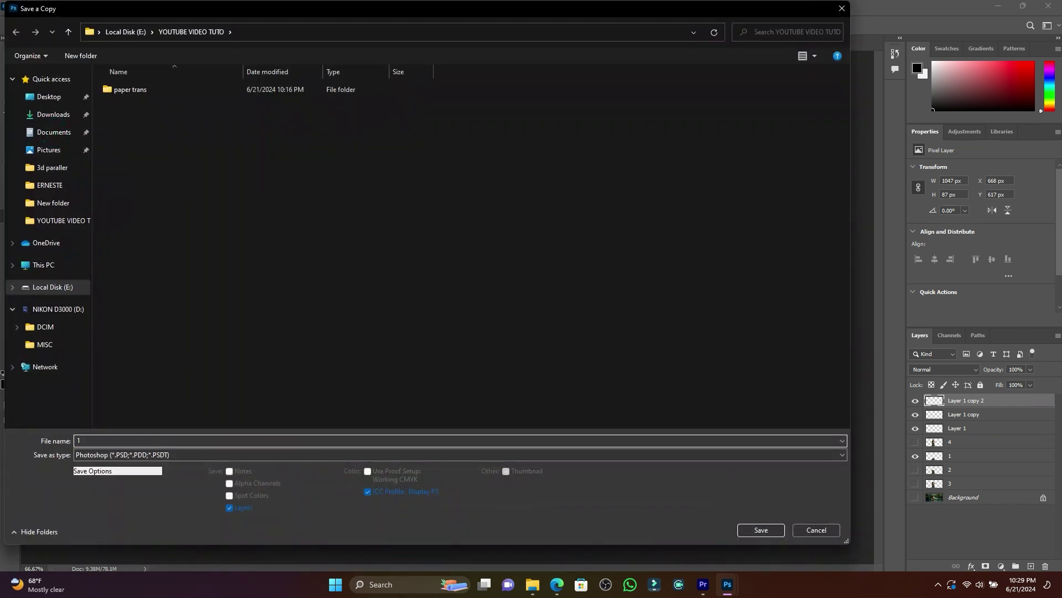
pyautogui.click(169, 456)
pyautogui.click(119, 553)
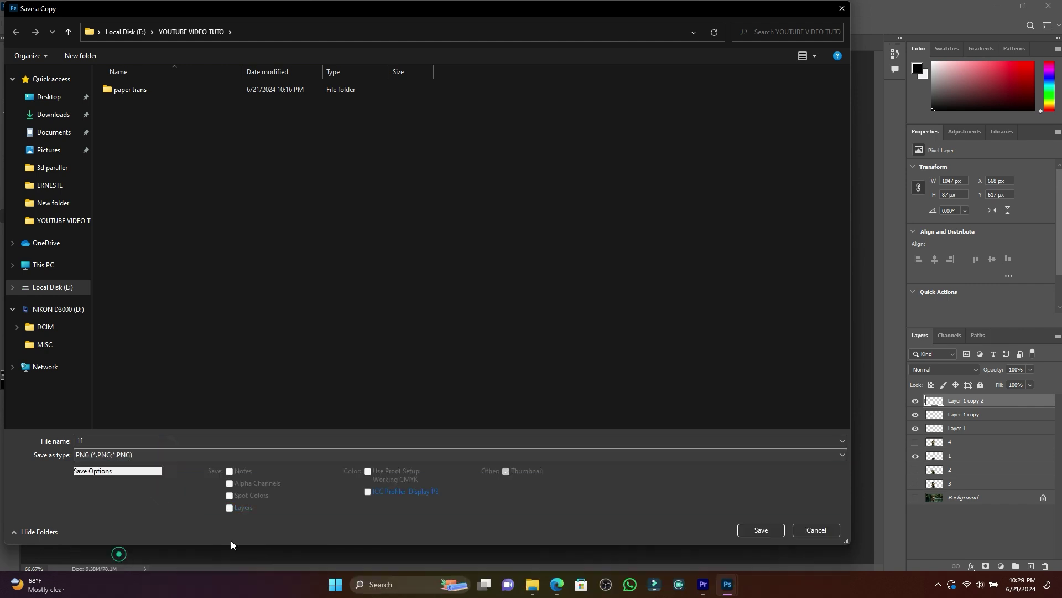
pyautogui.click(761, 530)
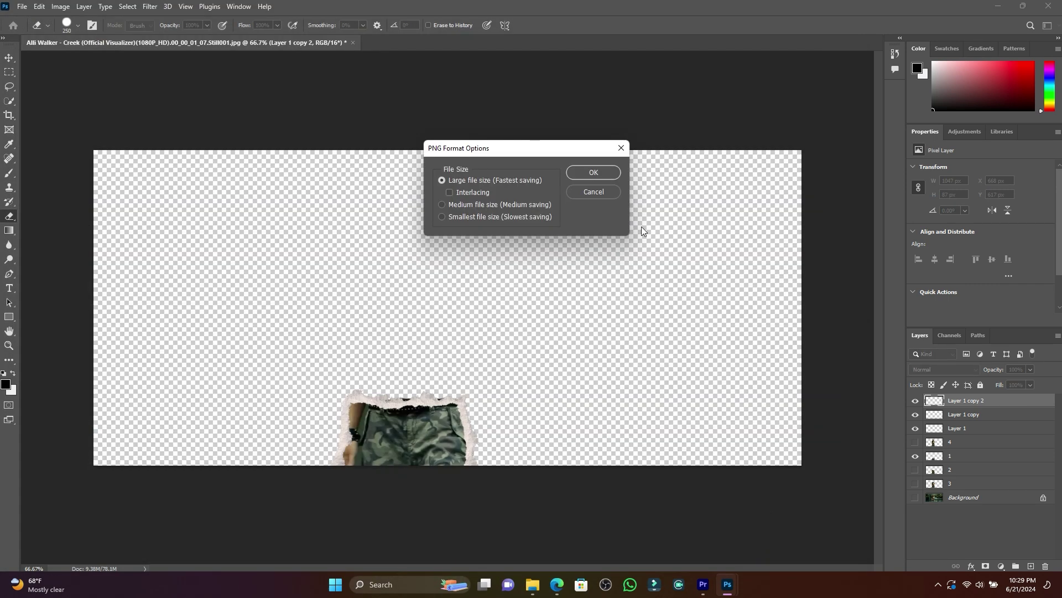
pyautogui.click(603, 172)
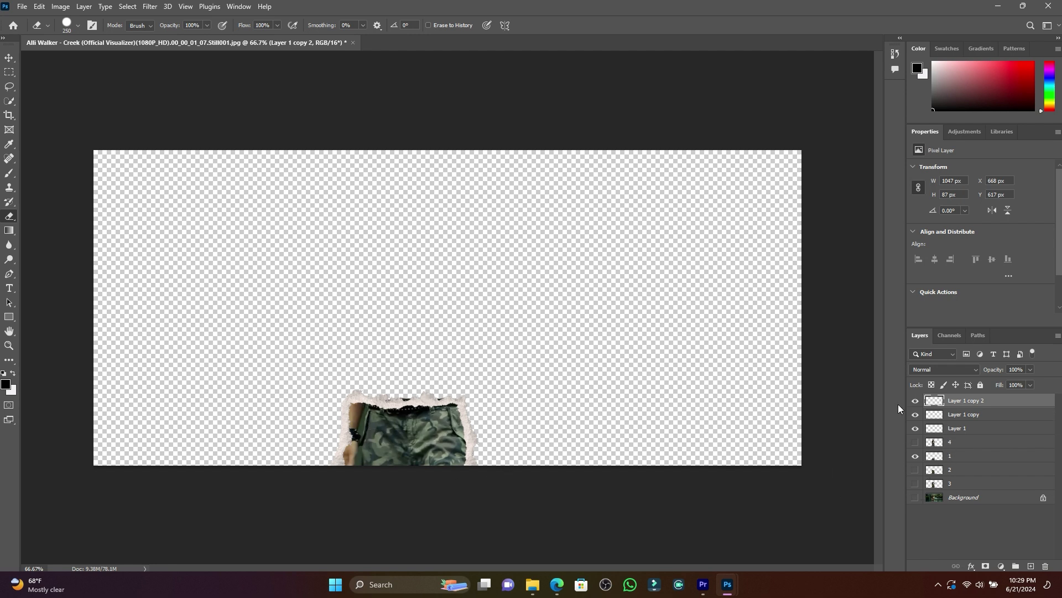
# - Hide the top torn-paper strip, show piece 2, and place a copy of the strip along the torso's side
pyautogui.click(916, 400)
pyautogui.click(916, 470)
pyautogui.click(965, 413)
pyautogui.hotkey('ctrl', 'alt', 't')
pyautogui.moveTo(421, 367); pyautogui.dragTo(472, 397)
pyautogui.press('Return')
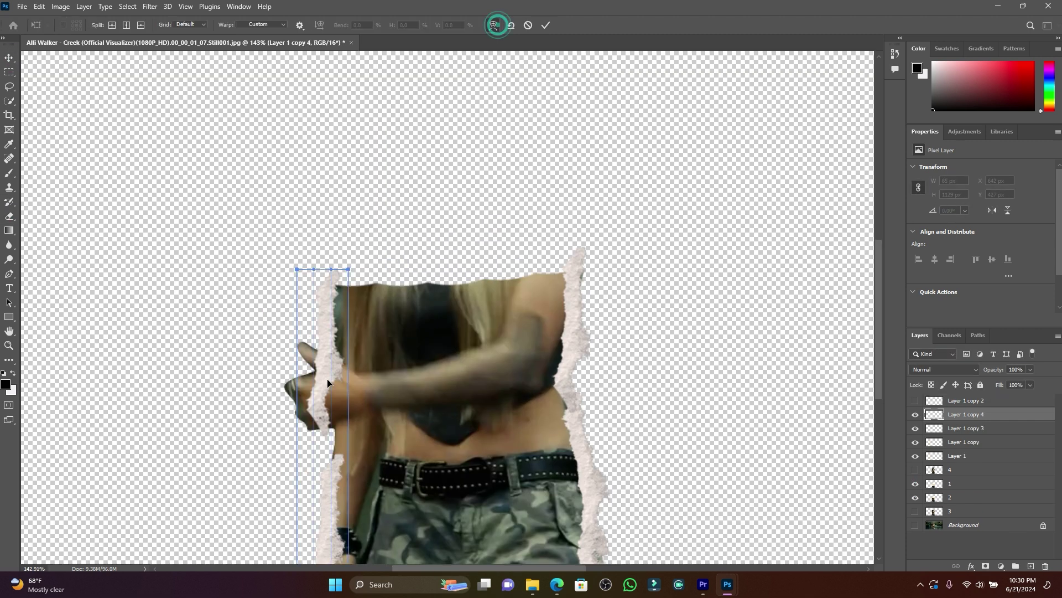
# - Place further torn-paper strip copies along the left edge of the torso piece, around the hand and forearm
pyautogui.scroll(-3, 327, 382)
pyautogui.moveTo(339, 289); pyautogui.dragTo(339, 380)
pyautogui.press('Return')
pyautogui.hotkey('ctrl', 'alt', 't')
pyautogui.press('Return')
pyautogui.hotkey('ctrl', 'alt', 't')
pyautogui.moveTo(310, 386); pyautogui.dragTo(312, 397)
pyautogui.press('Return')
# - Cover the remaining left and top edges of the torso piece with torn-paper copies and save a copy as 2f
pyautogui.hotkey('ctrl', 'alt', 't')
pyautogui.moveTo(315, 514); pyautogui.dragTo(387, 491)
pyautogui.press('Return')
pyautogui.hotkey('ctrl', 'alt', 't')
pyautogui.moveTo(360, 268); pyautogui.dragTo(443, 260)
pyautogui.press('Return')
pyautogui.hotkey('ctrl', 'alt', 't')
pyautogui.press('Return')
pyautogui.click(22, 6)
pyautogui.click(55, 131)
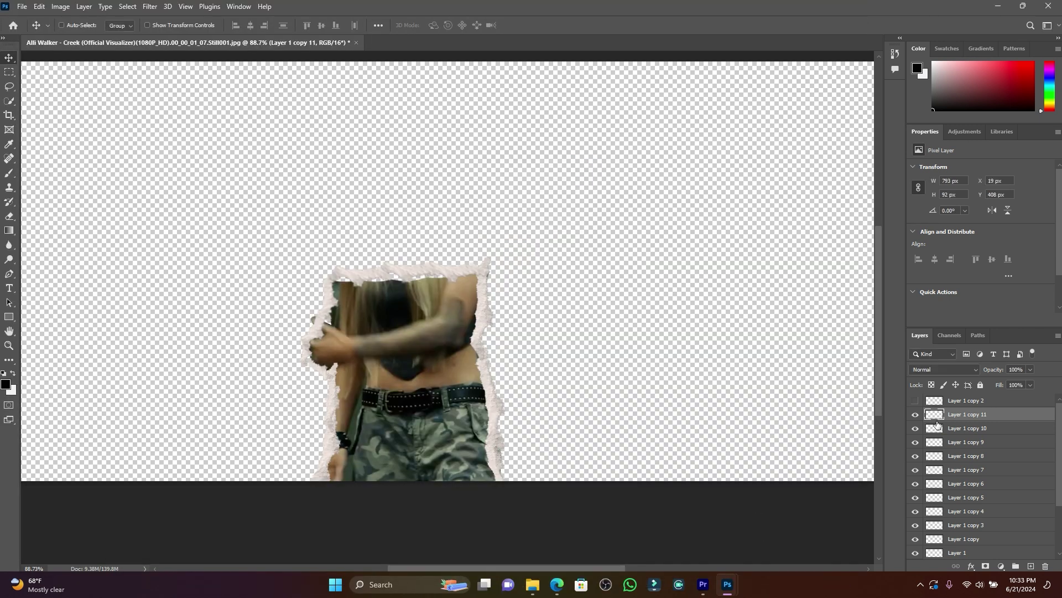
# - Fit torn-paper strips along the sides, shoulders and neck edge of piece 3 and save a copy as 3f
pyautogui.hotkey('ctrl', 'alt', 'z')
pyautogui.hotkey('ctrl', 'alt', 'z')
pyautogui.hotkey('ctrl', 't')
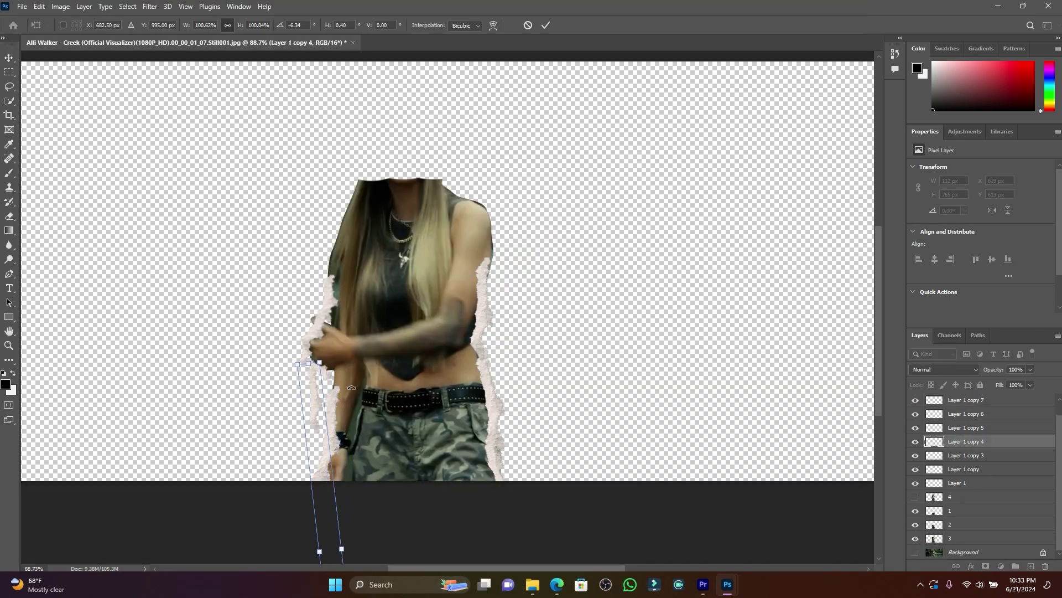
pyautogui.moveTo(332, 310); pyautogui.dragTo(448, 210)
pyautogui.press('Return')
pyautogui.hotkey('ctrl', 'alt', 't')
pyautogui.click(493, 25)
pyautogui.moveTo(497, 293); pyautogui.dragTo(498, 243)
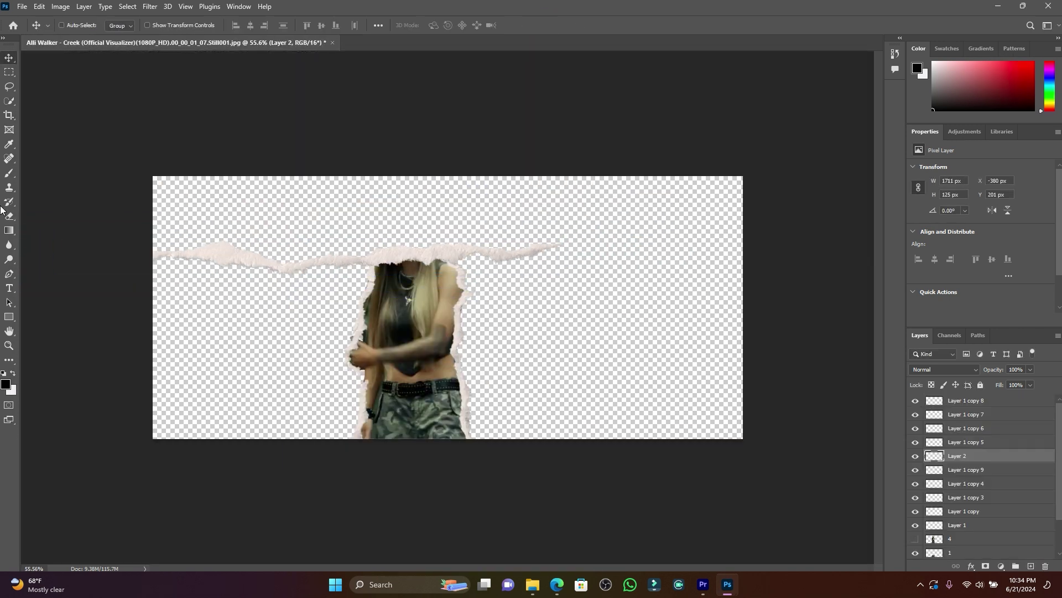
pyautogui.click(22, 6)
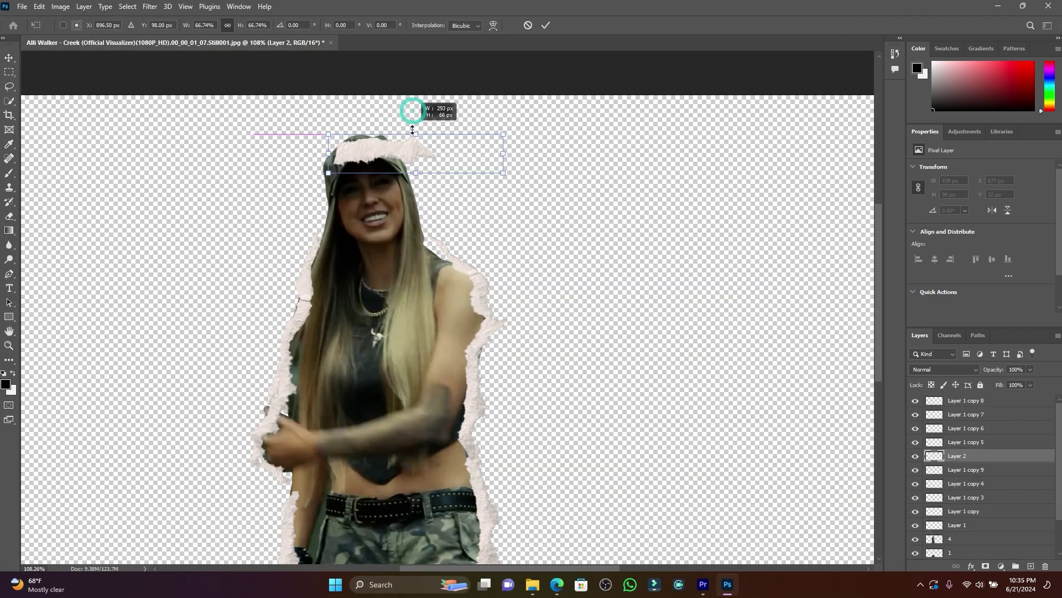
# - Fit torn-paper strip copies around the cap and both sides of the head, and save the full figure as a PNG copy
pyautogui.moveTo(416, 109); pyautogui.dragTo(523, 150)
pyautogui.click(545, 25)
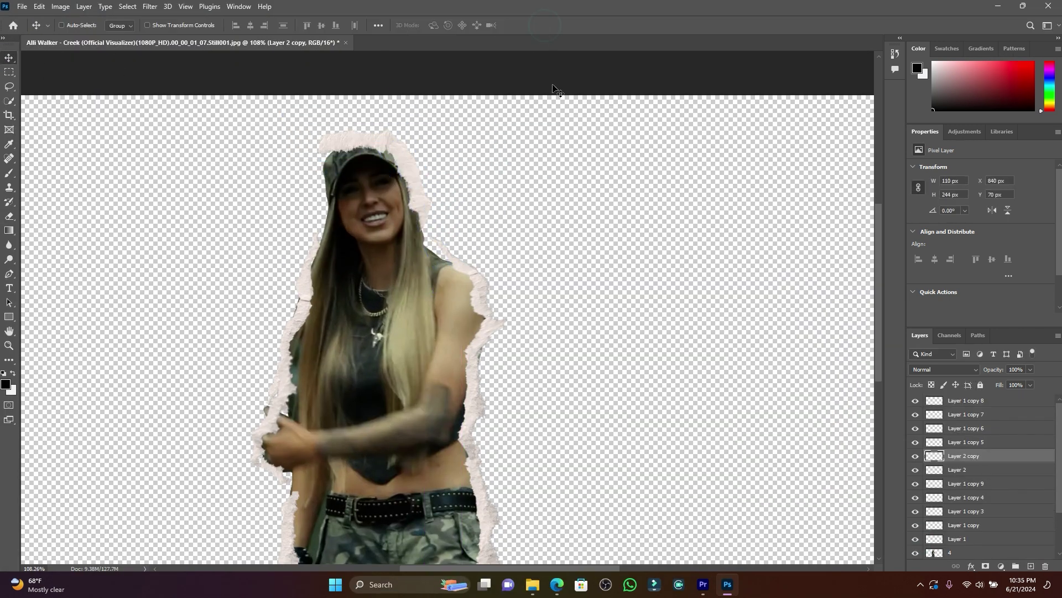
pyautogui.hotkey('ctrl', 'j')
pyautogui.hotkey('ctrl', 't')
pyautogui.moveTo(415, 78); pyautogui.dragTo(357, 112)
pyautogui.moveTo(332, 182); pyautogui.dragTo(442, 244)
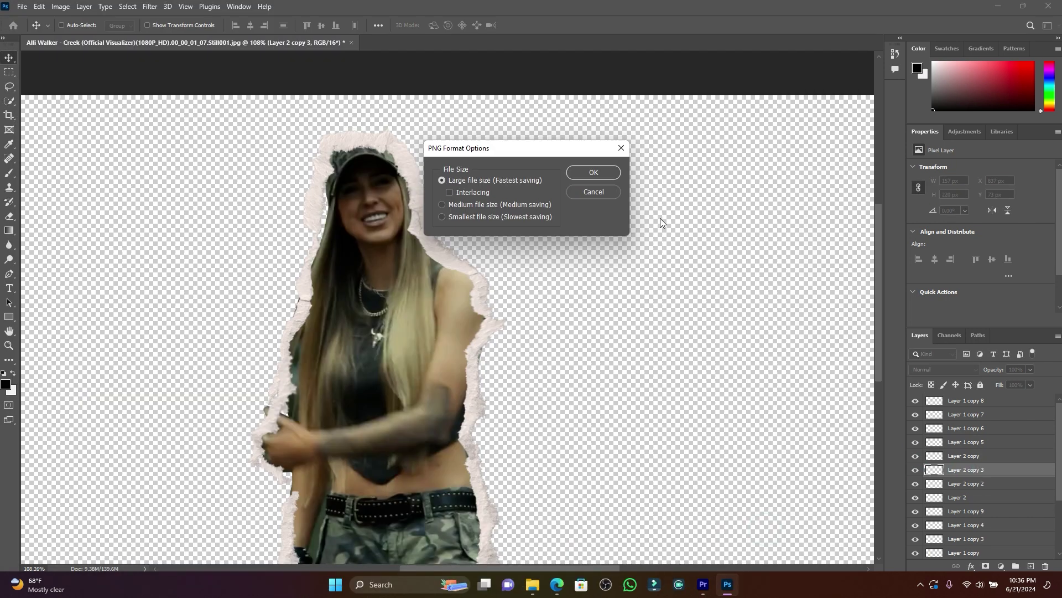
pyautogui.click(600, 173)
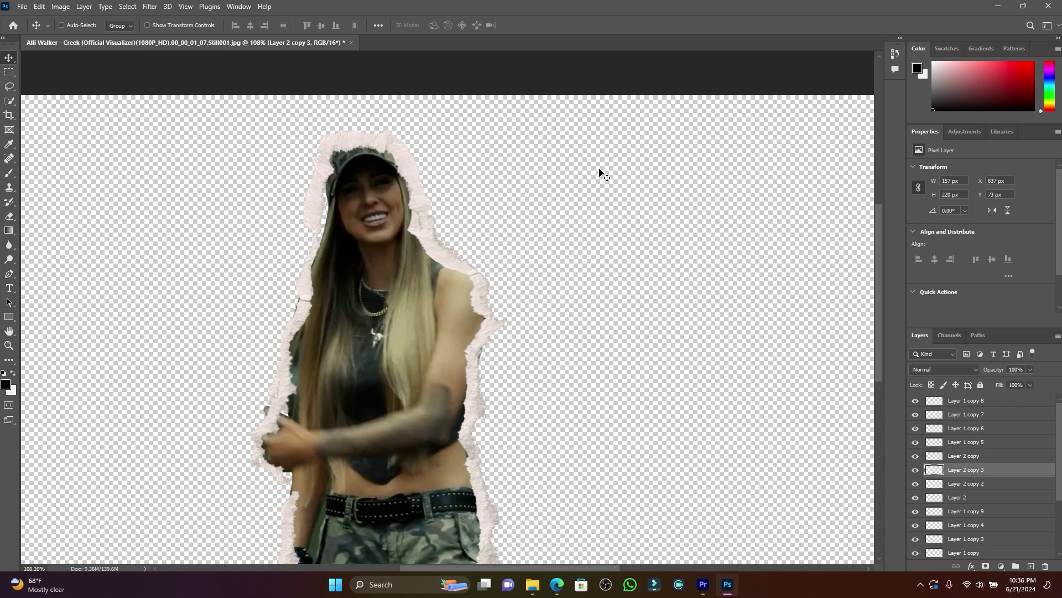
# - Switch to Premiere Pro and import 1f, 2f, 3f and 4f from the YOUTUBE VIDEO TUTO folder
pyautogui.click(703, 585)
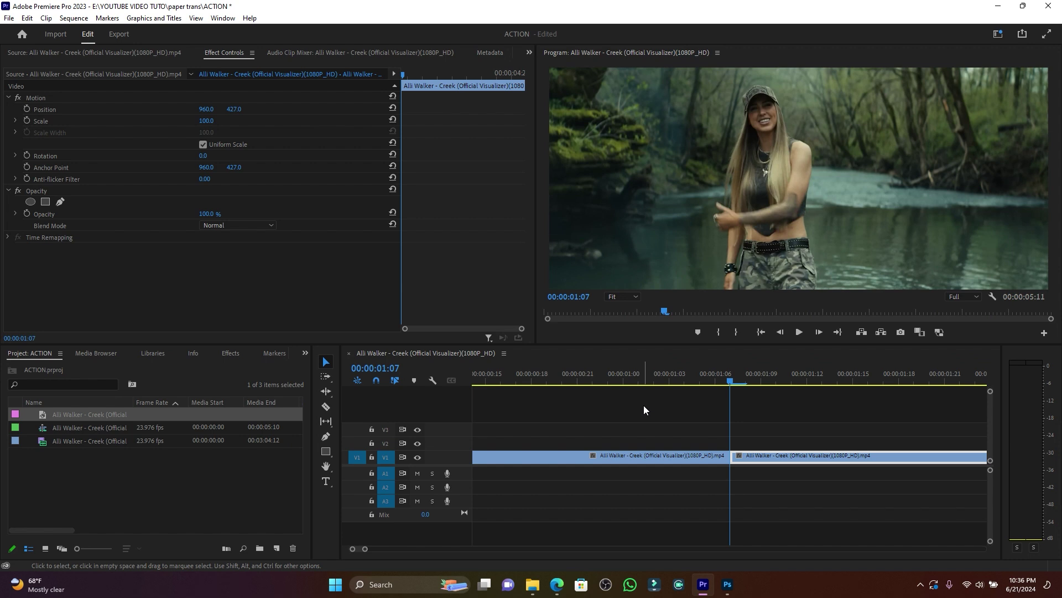
pyautogui.hotkey('ctrl', 'i')
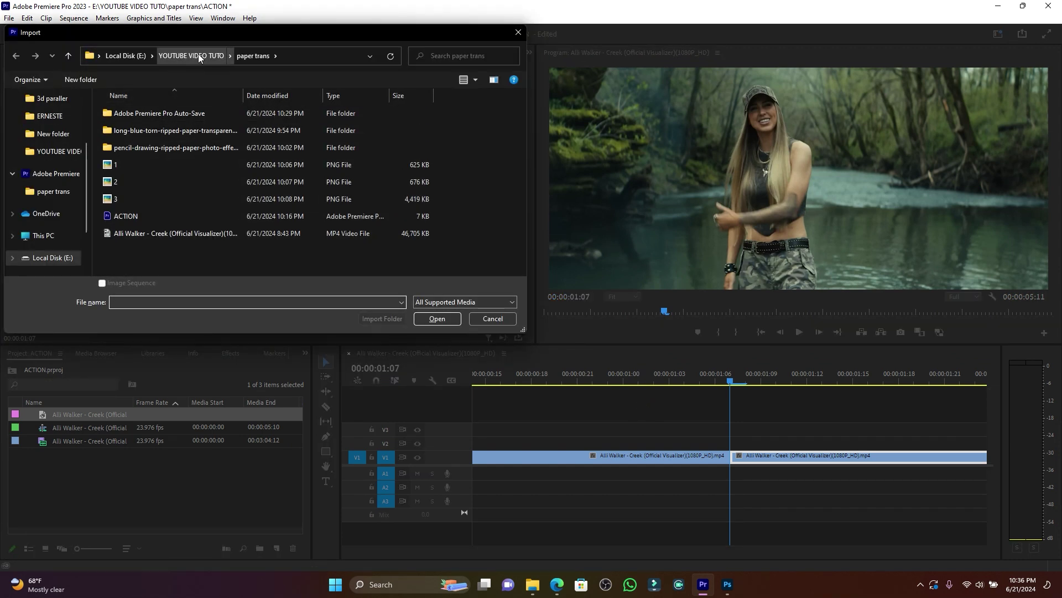
pyautogui.click(247, 57)
pyautogui.click(182, 55)
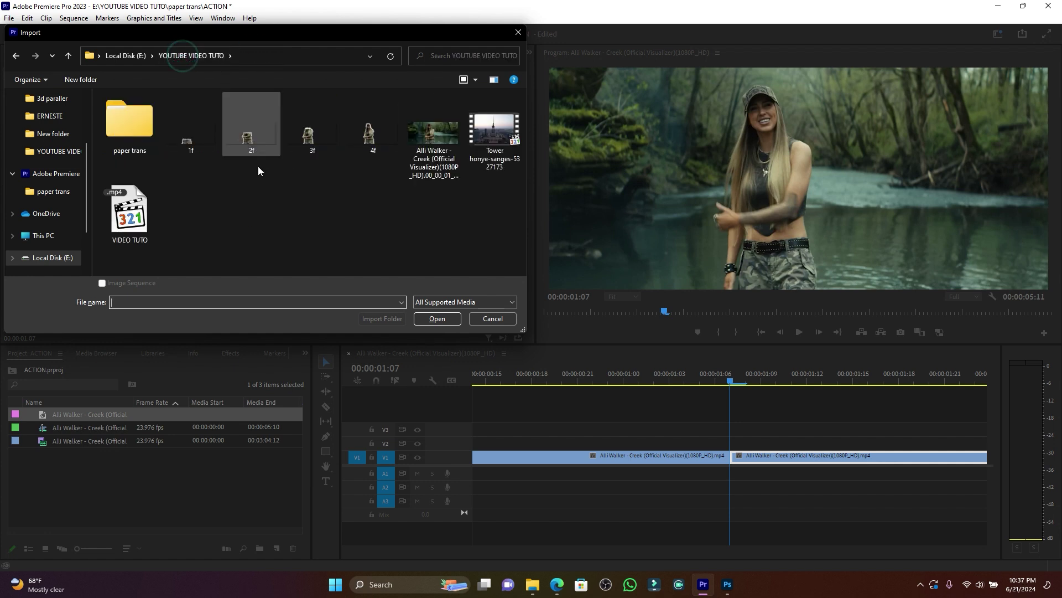
pyautogui.moveTo(194, 187); pyautogui.dragTo(401, 94)
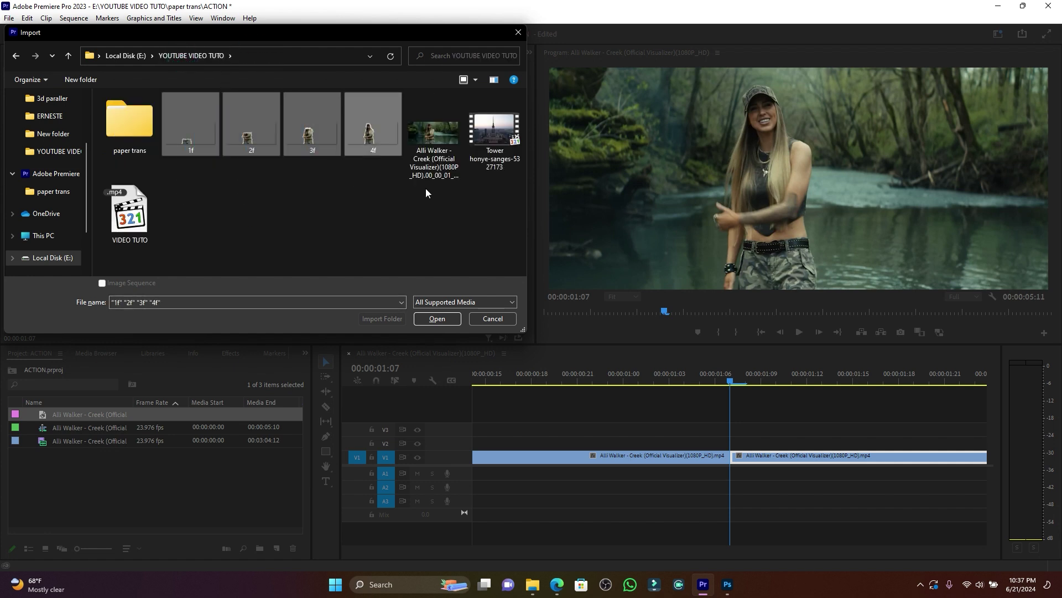
pyautogui.click(437, 319)
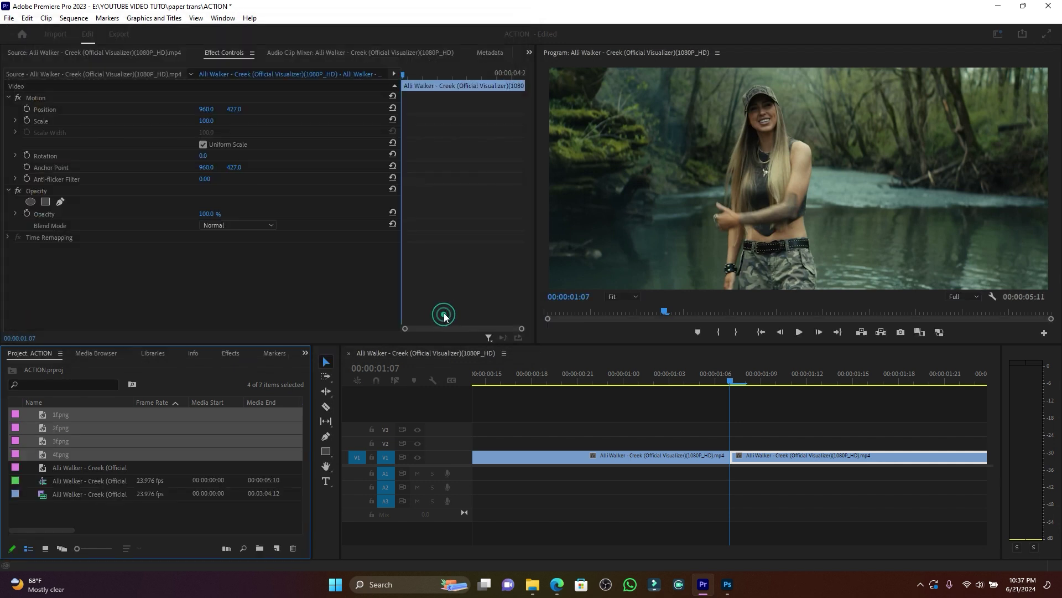
# - Place 1f.png on track V2 above the first video clip and shorten it to end at the cut at 00:00:01:07
pyautogui.click(49, 416)
pyautogui.moveTo(49, 416); pyautogui.dragTo(560, 441)
pyautogui.moveTo(362, 549); pyautogui.dragTo(408, 552)
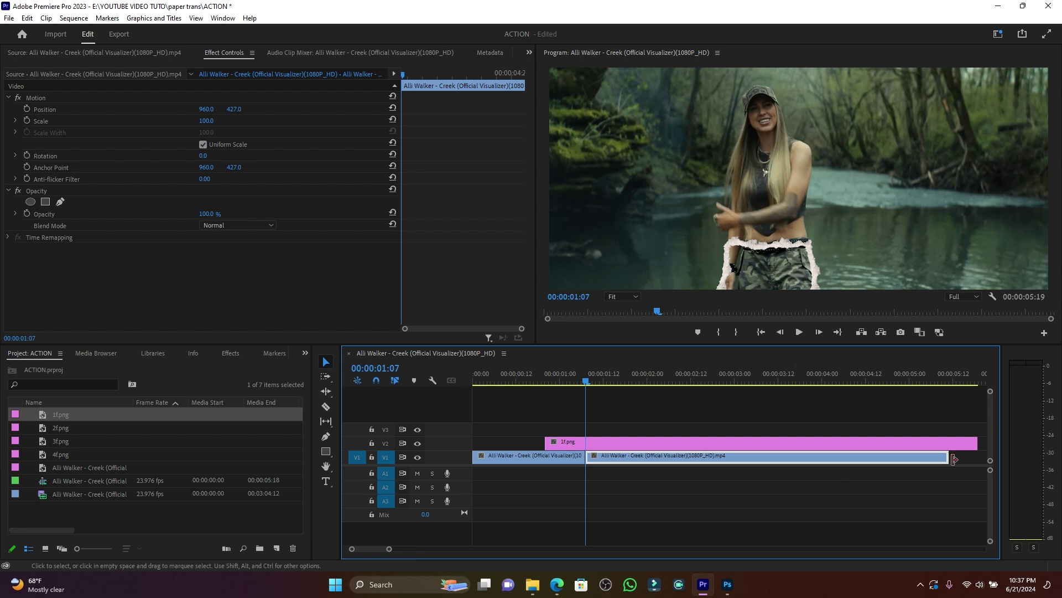
pyautogui.moveTo(976, 443); pyautogui.dragTo(609, 453)
pyautogui.moveTo(389, 549); pyautogui.dragTo(383, 549)
pyautogui.moveTo(625, 447); pyautogui.dragTo(592, 445)
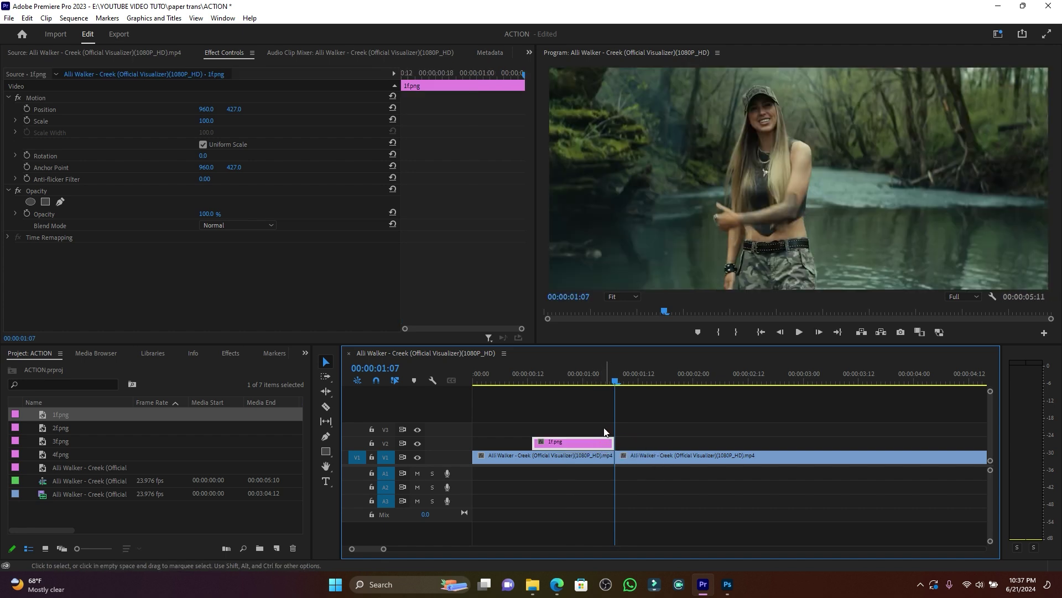
# - Place 2f.png on V3 three frames after the start of 1f.png, split it at the video cut and delete the remainder
pyautogui.moveTo(560, 383); pyautogui.dragTo(613, 386)
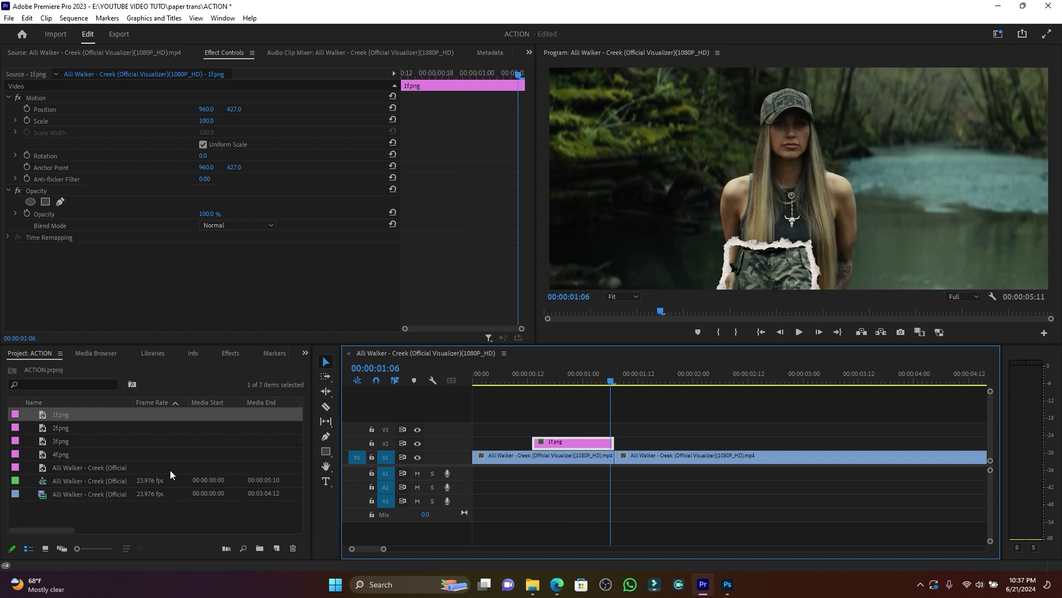
pyautogui.moveTo(61, 428); pyautogui.dragTo(554, 438)
pyautogui.hotkey('ctrl', 'k')
pyautogui.click(634, 430)
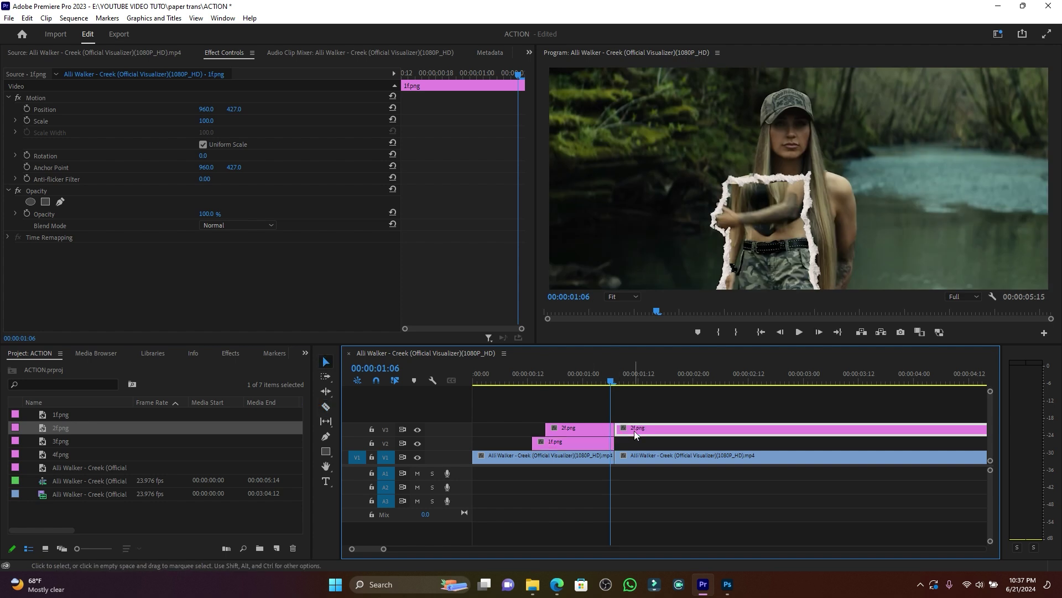
pyautogui.press('Delete')
# - Place 3f.png on V4 three frames after the start of 2f.png and delete its portion beyond the video cut
pyautogui.click(513, 381)
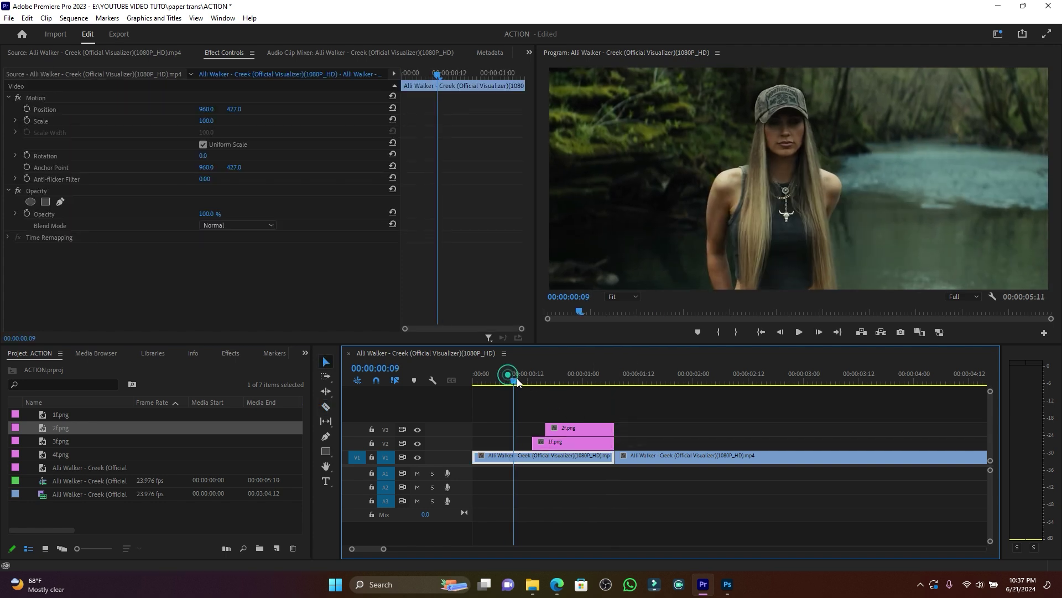
pyautogui.moveTo(517, 382)
pyautogui.mouseDown()
pyautogui.moveTo(548, 382)
pyautogui.moveTo(519, 385)
pyautogui.mouseUp()
pyautogui.moveTo(47, 442); pyautogui.dragTo(563, 418)
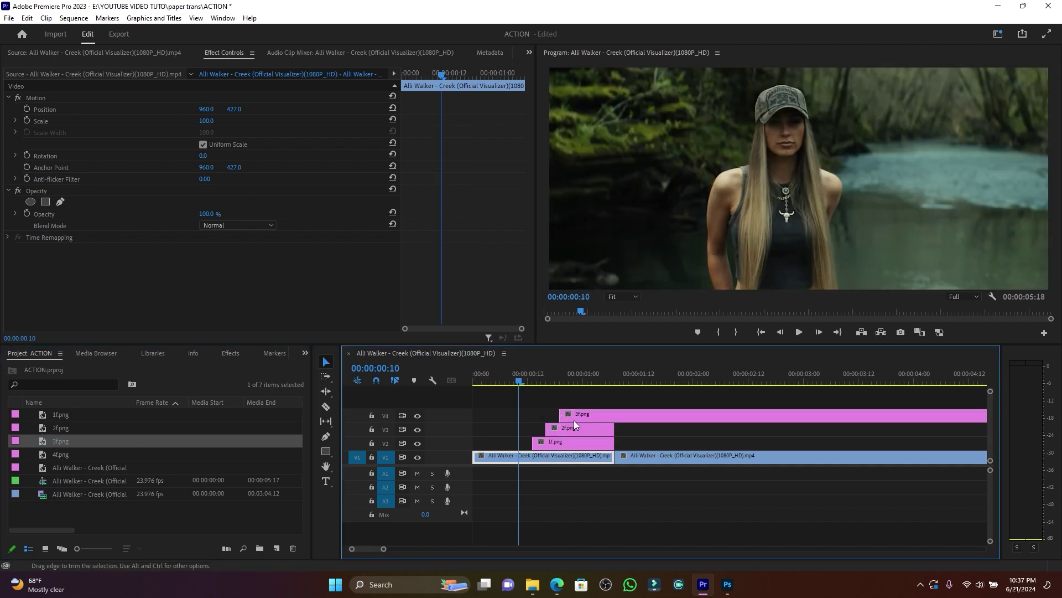
pyautogui.keyDown('ctrl'); pyautogui.click(615, 419); pyautogui.keyUp('ctrl')
pyautogui.click(617, 419)
pyautogui.press('Delete')
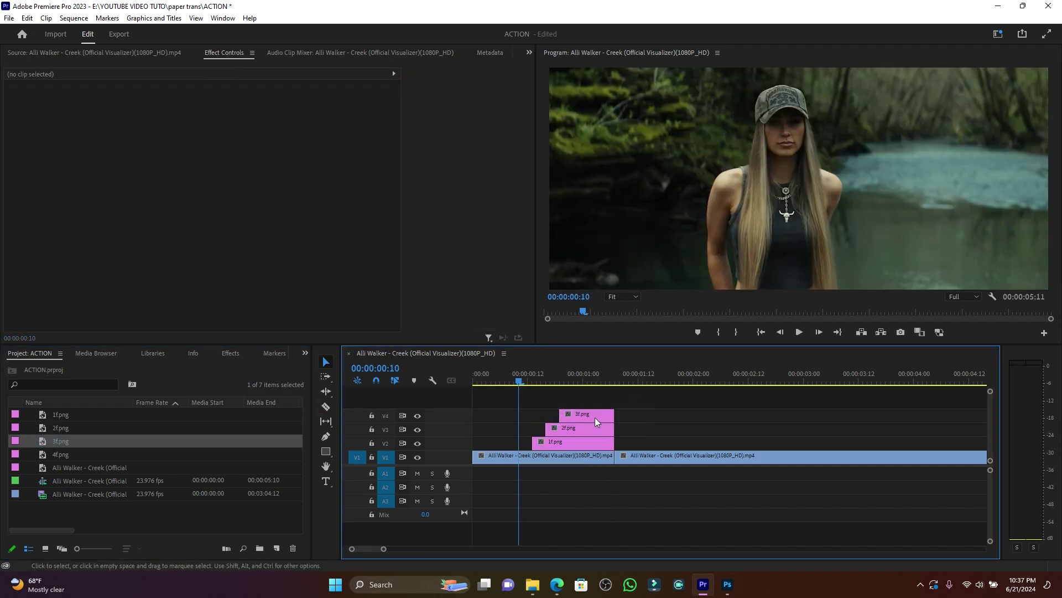
# - Step through the timeline frame by frame to check how the first three cutout pieces appear one after another
pyautogui.moveTo(520, 380); pyautogui.dragTo(532, 379)
pyautogui.press('Right')
pyautogui.press('Right')
pyautogui.press('Right')
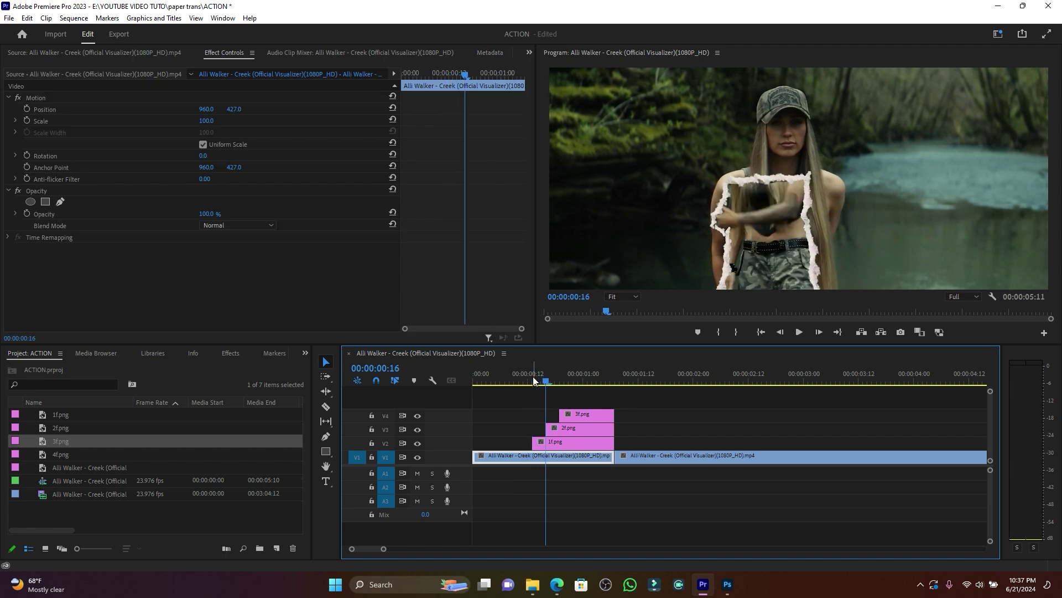
pyautogui.press('Right')
pyautogui.press('Right')
pyautogui.press('Right')
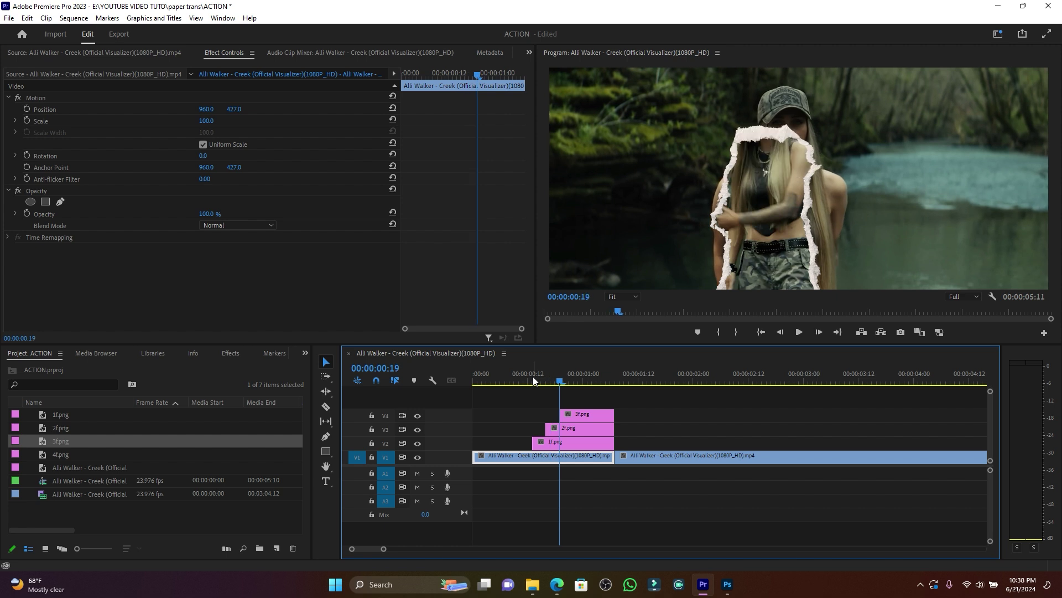
# - Place 4f.png on V5 starting at 00:00:00:22 and delete its portion beyond the video cut
pyautogui.moveTo(42, 455); pyautogui.dragTo(585, 405)
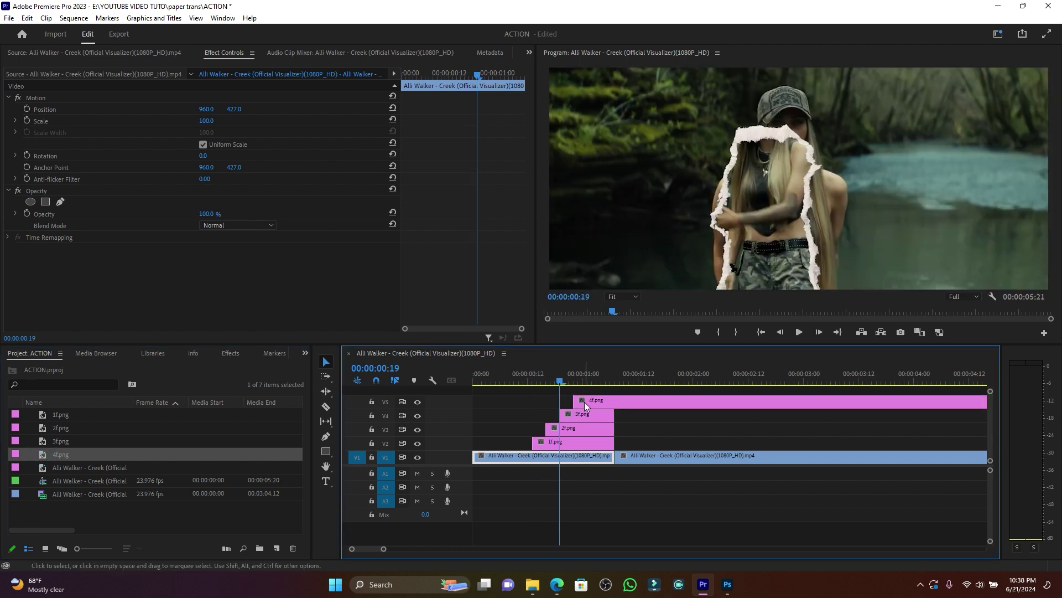
pyautogui.keyDown('ctrl'); pyautogui.click(614, 403); pyautogui.keyUp('ctrl')
pyautogui.click(635, 404)
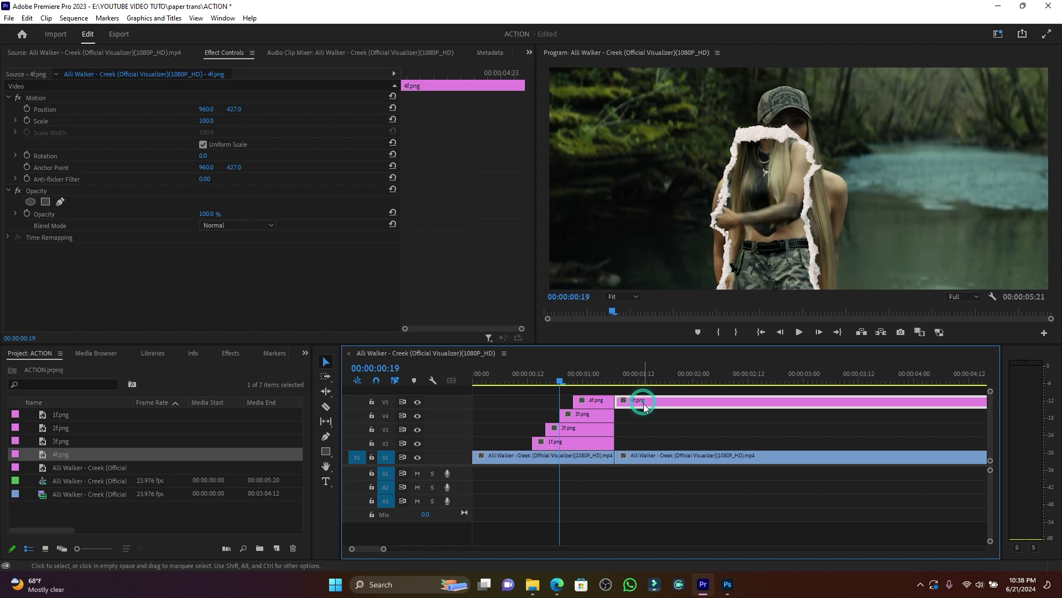
pyautogui.press('Delete')
pyautogui.press('Right')
pyautogui.press('Right')
pyautogui.press('Right')
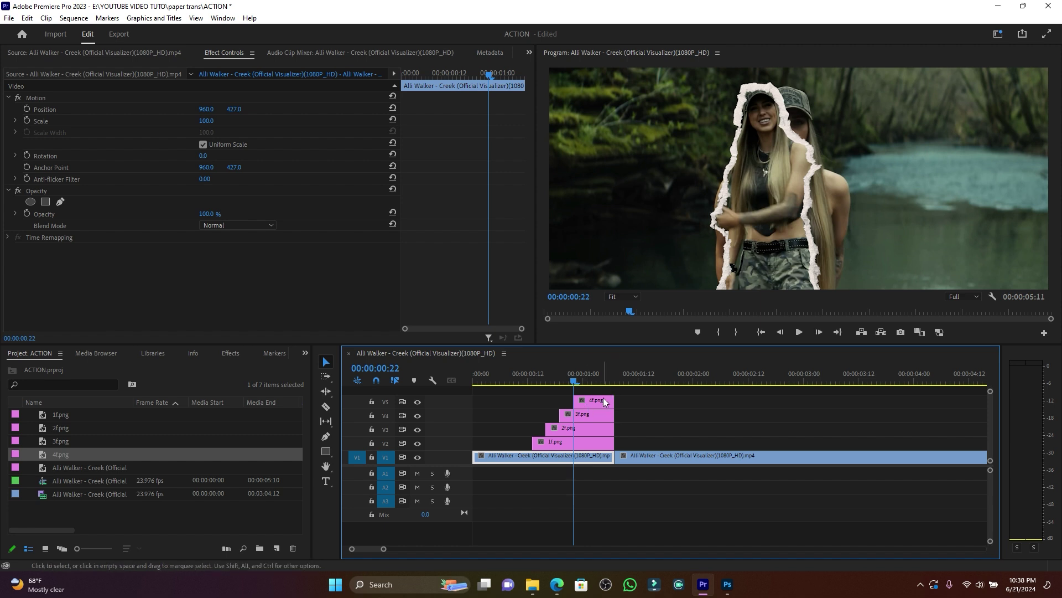
# - Move all four cutout clips together six frames later, so that they extend past the video cut
pyautogui.moveTo(382, 548); pyautogui.dragTo(364, 548)
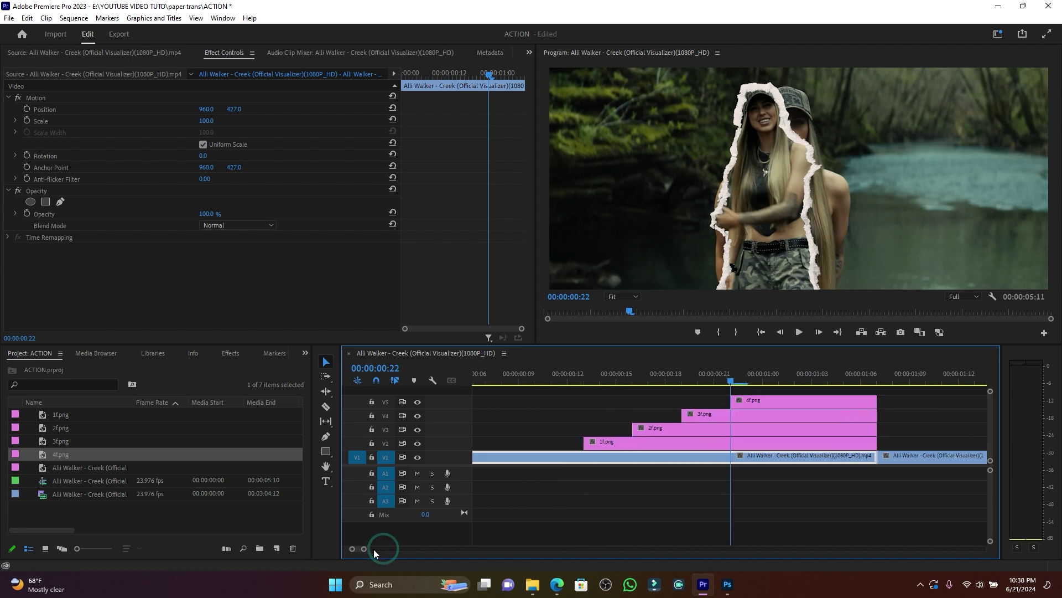
pyautogui.moveTo(569, 422); pyautogui.dragTo(614, 400)
pyautogui.moveTo(800, 437); pyautogui.dragTo(896, 436)
# - Split all four cutout clips at the video cut at 00:00:01:07 and delete their portions beyond it
pyautogui.click(827, 374)
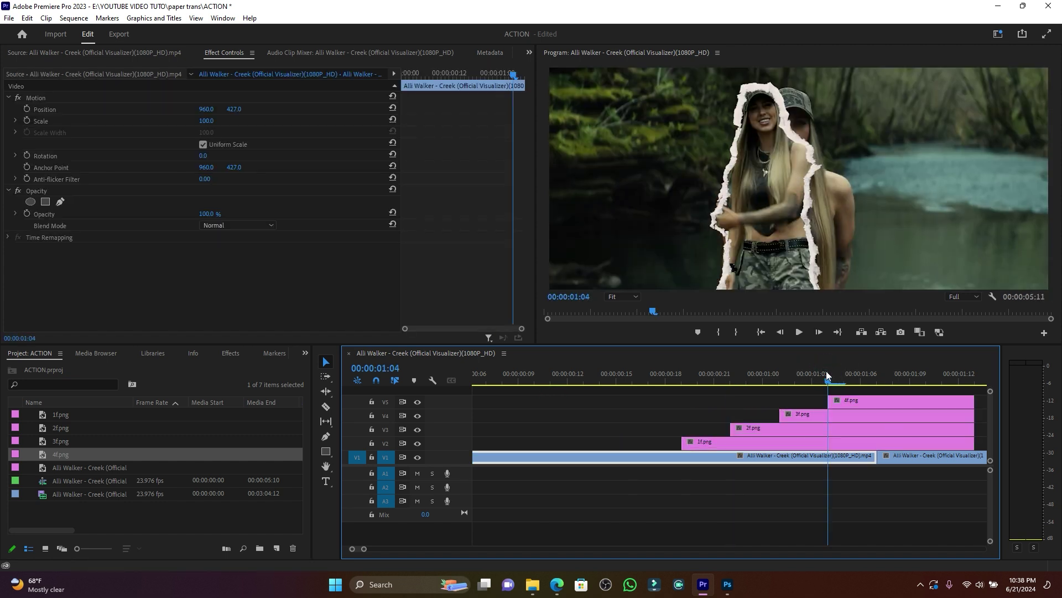
pyautogui.press('Right')
pyautogui.press('Right')
pyautogui.press('Right')
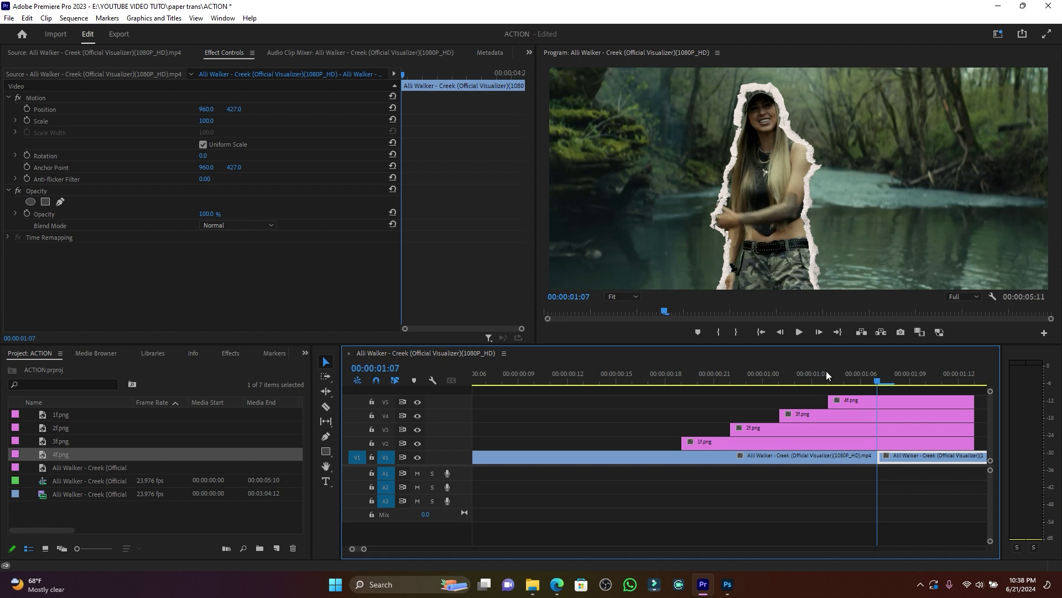
pyautogui.press('c')
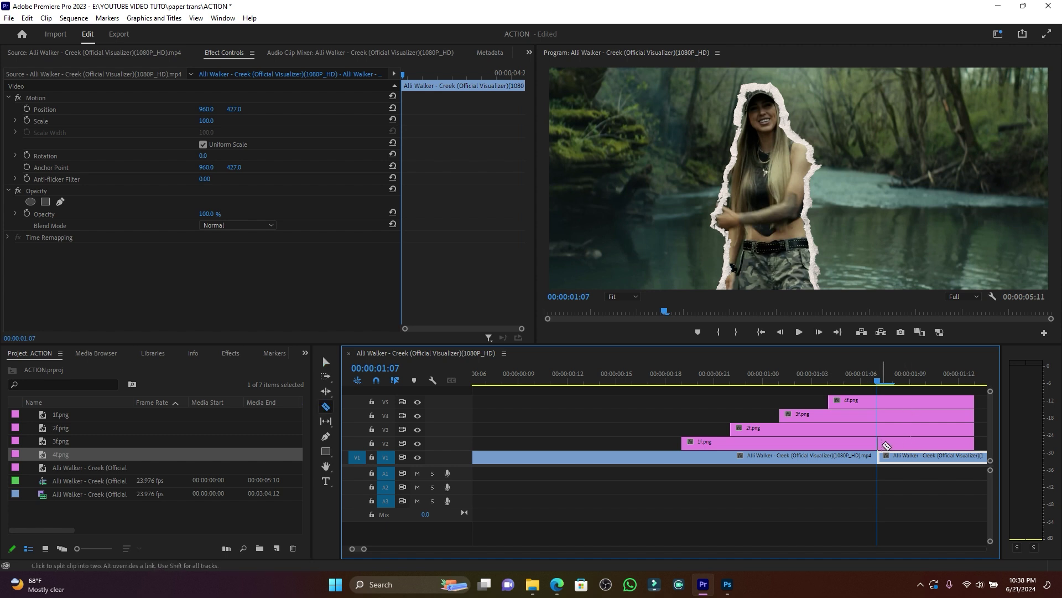
pyautogui.click(879, 400)
pyautogui.press('v')
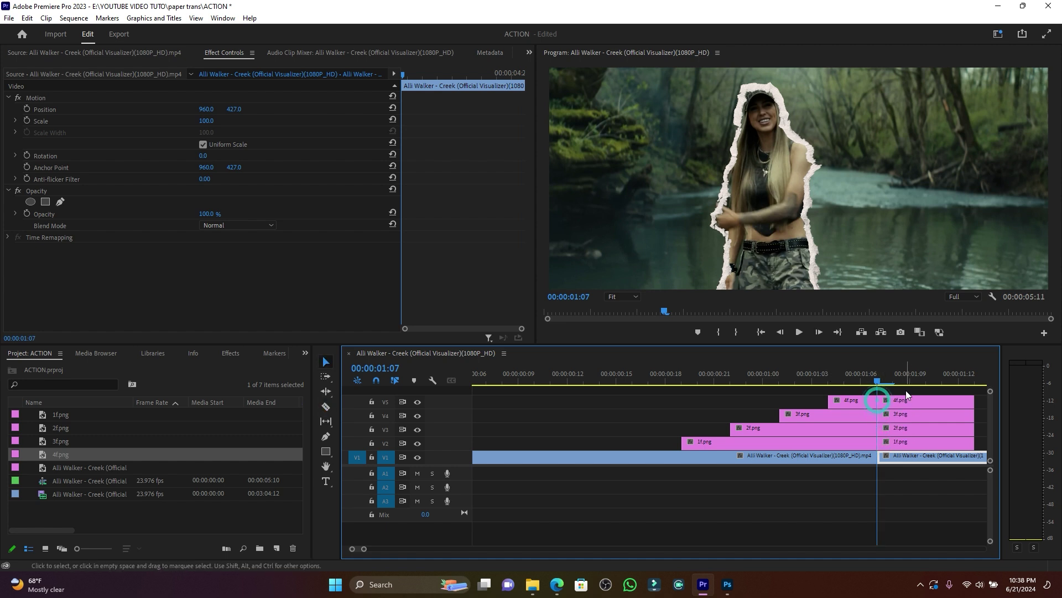
pyautogui.moveTo(906, 390); pyautogui.dragTo(928, 446)
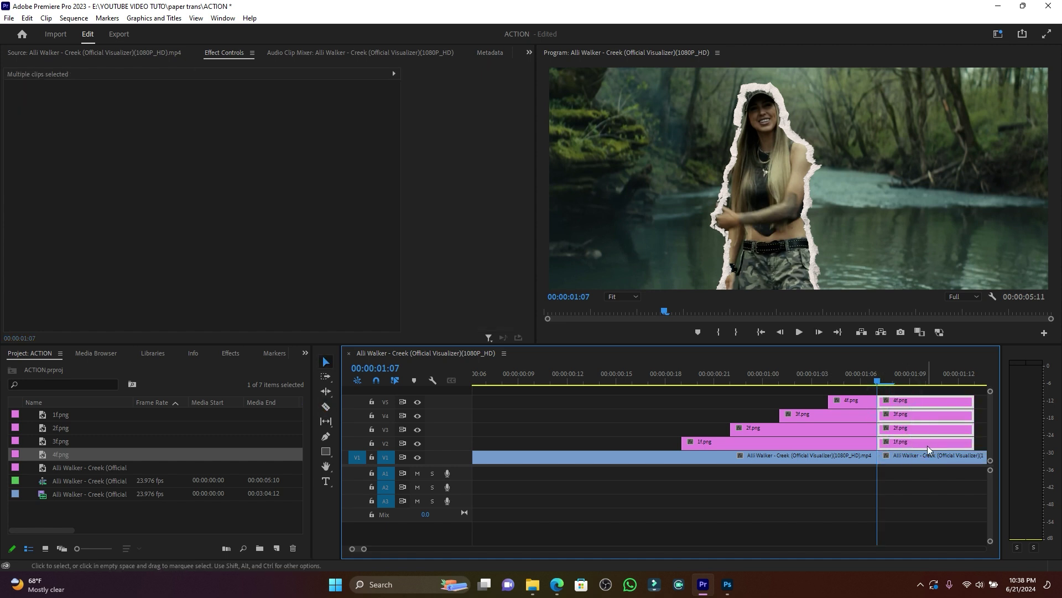
pyautogui.press('Delete')
# - Play back the section around the video cut to check the timing of the four cutout pieces
pyautogui.moveTo(365, 550); pyautogui.dragTo(391, 550)
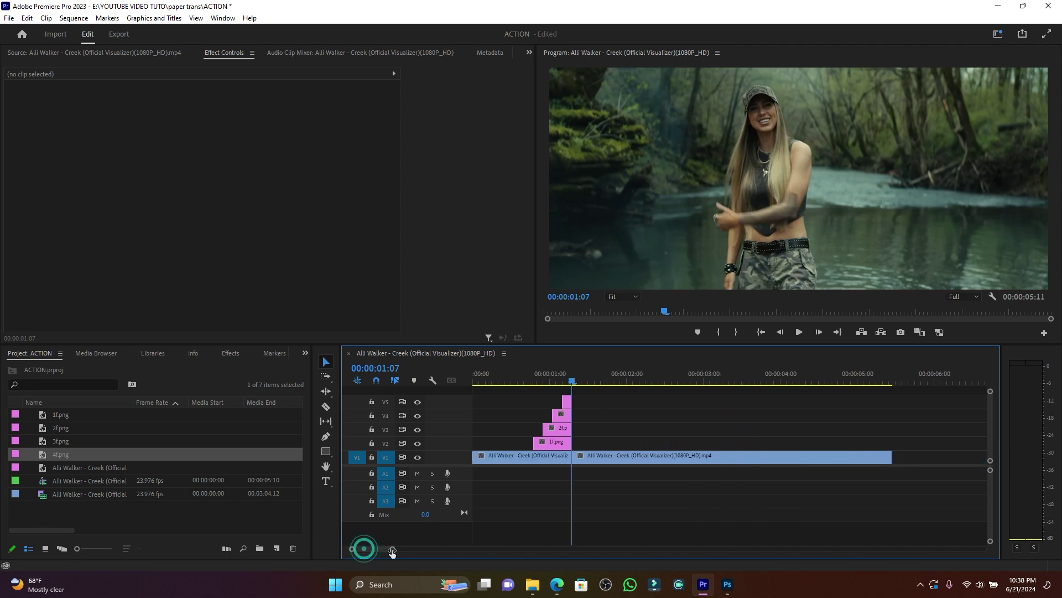
pyautogui.click(499, 379)
pyautogui.press('space')
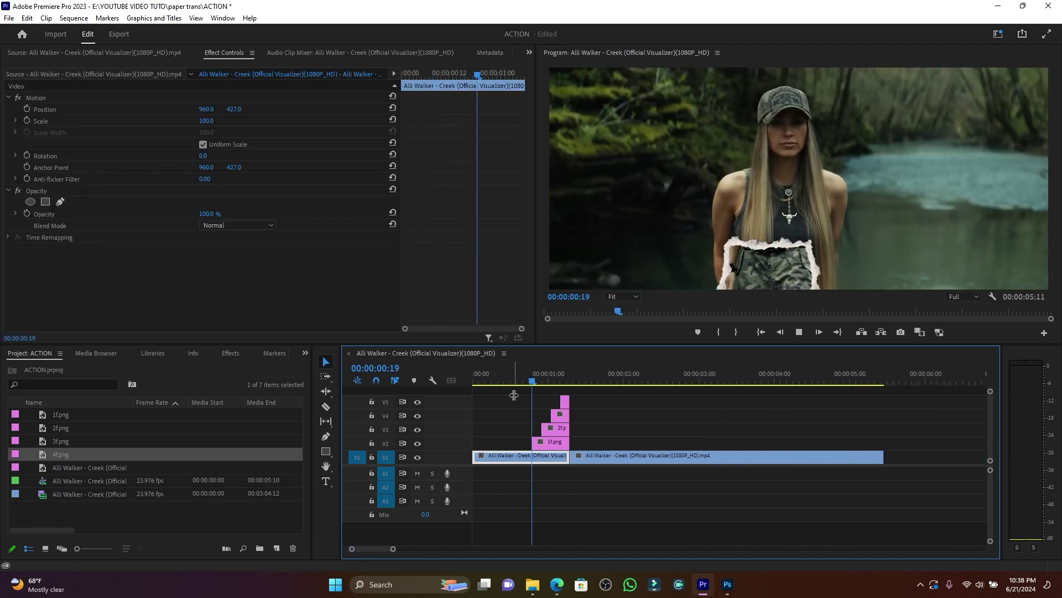
pyautogui.click(505, 374)
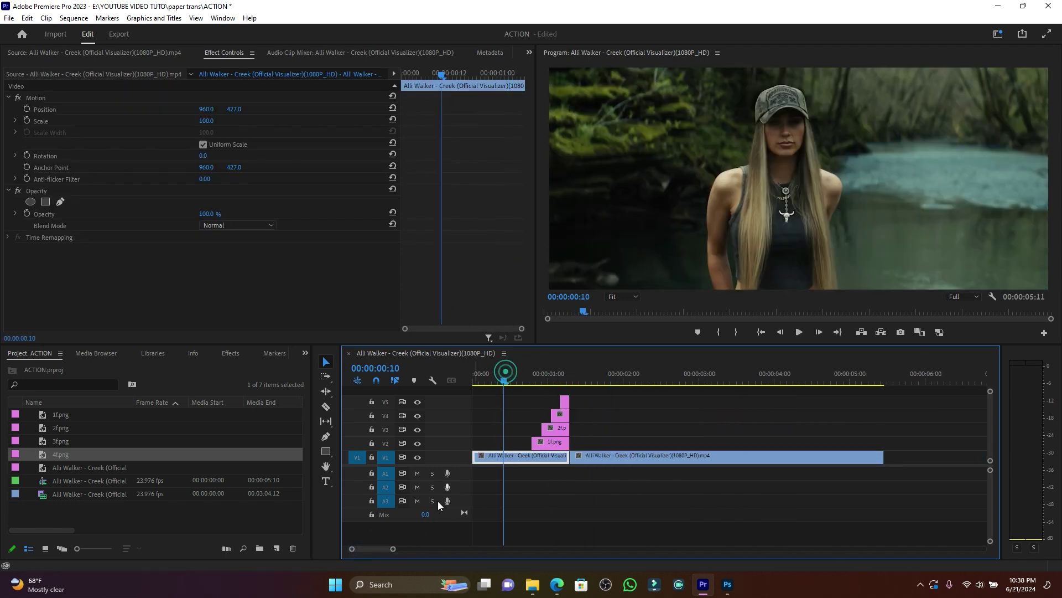
pyautogui.moveTo(393, 550); pyautogui.dragTo(365, 551)
pyautogui.press('space')
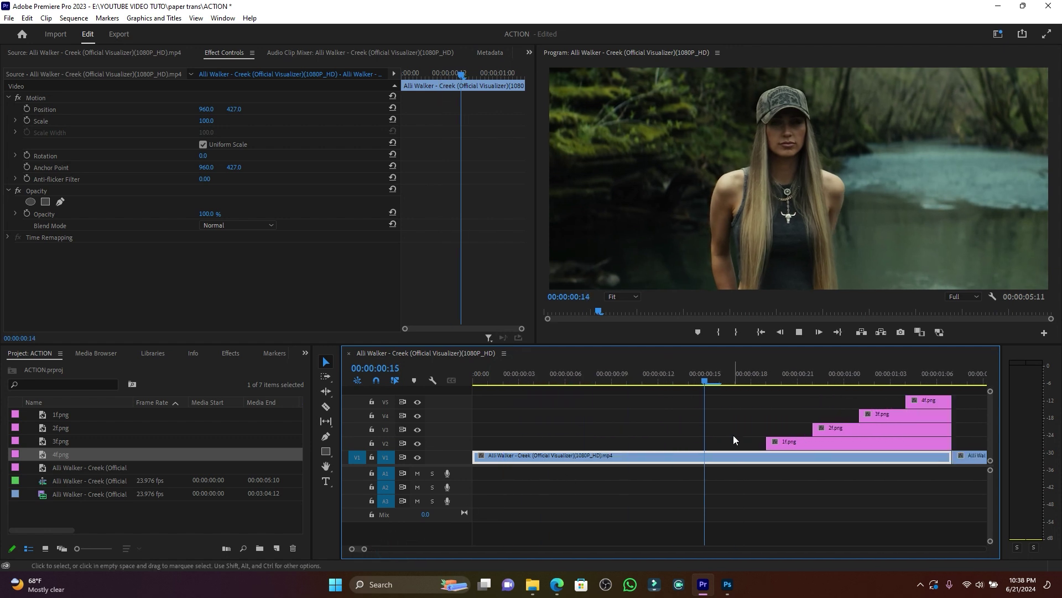
pyautogui.press('space')
pyautogui.moveTo(363, 549); pyautogui.dragTo(379, 550)
pyautogui.click(575, 375)
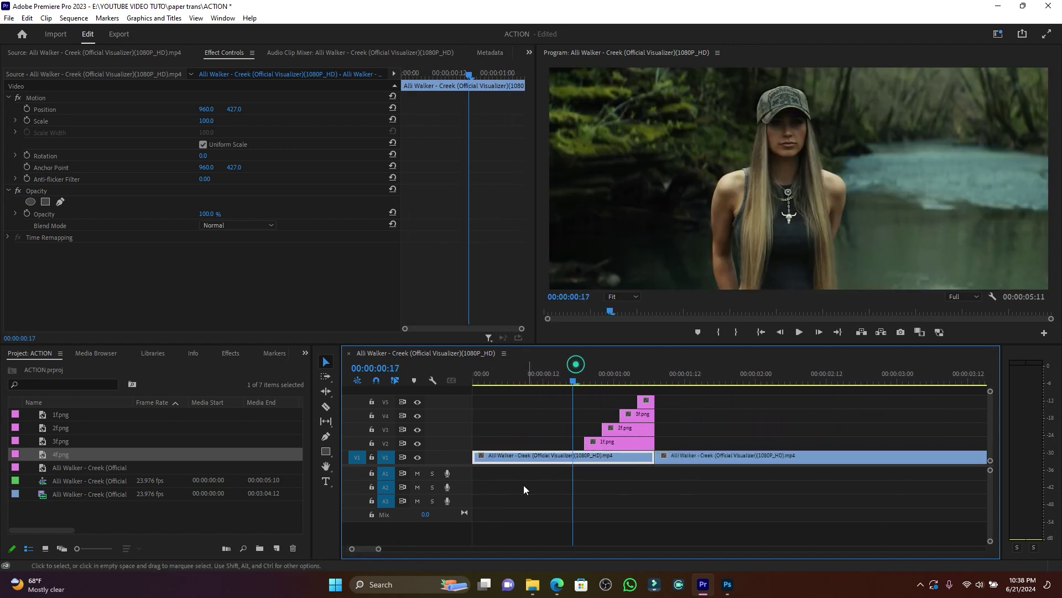
# - Extend the starts of all four cutout clips one frame earlier, with 1f.png beginning at 00:00:00:18
pyautogui.moveTo(379, 550); pyautogui.dragTo(366, 552)
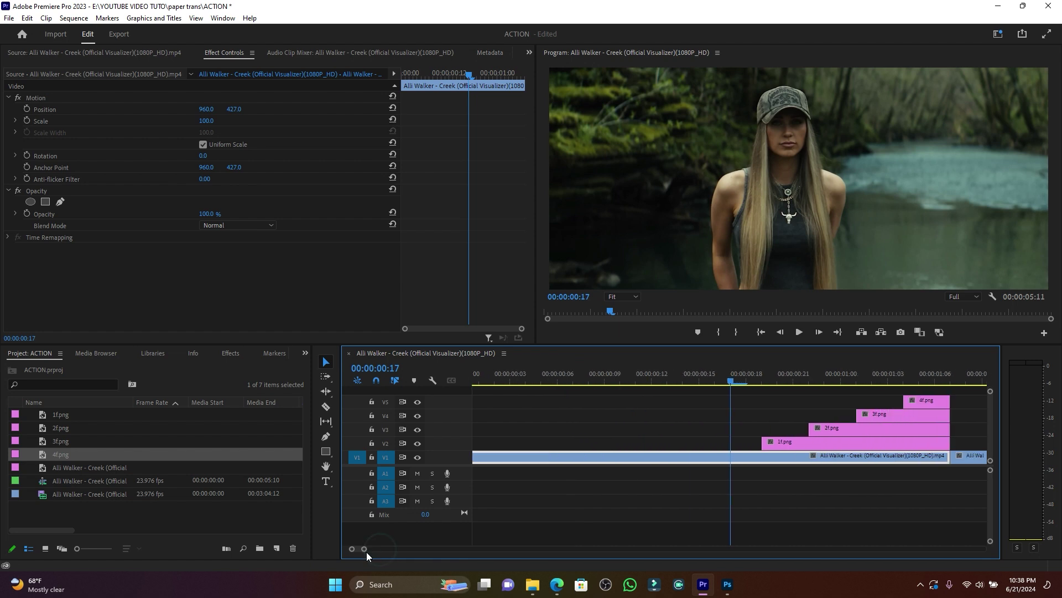
pyautogui.click(763, 382)
pyautogui.press('Left')
pyautogui.moveTo(763, 441); pyautogui.dragTo(747, 442)
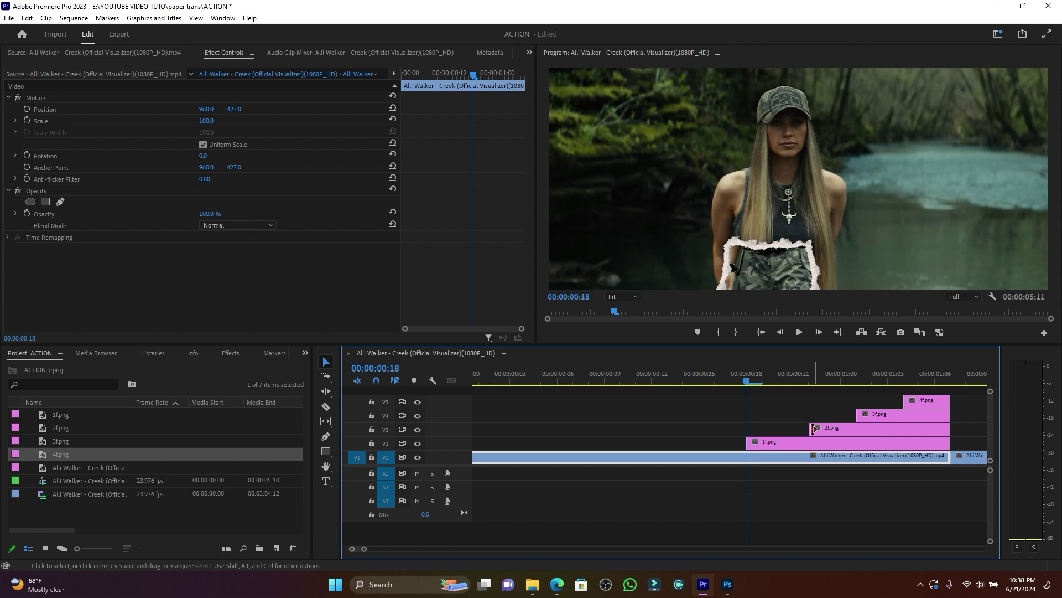
pyautogui.moveTo(813, 429); pyautogui.dragTo(794, 430)
pyautogui.moveTo(857, 414); pyautogui.dragTo(842, 414)
pyautogui.moveTo(904, 401); pyautogui.dragTo(896, 404)
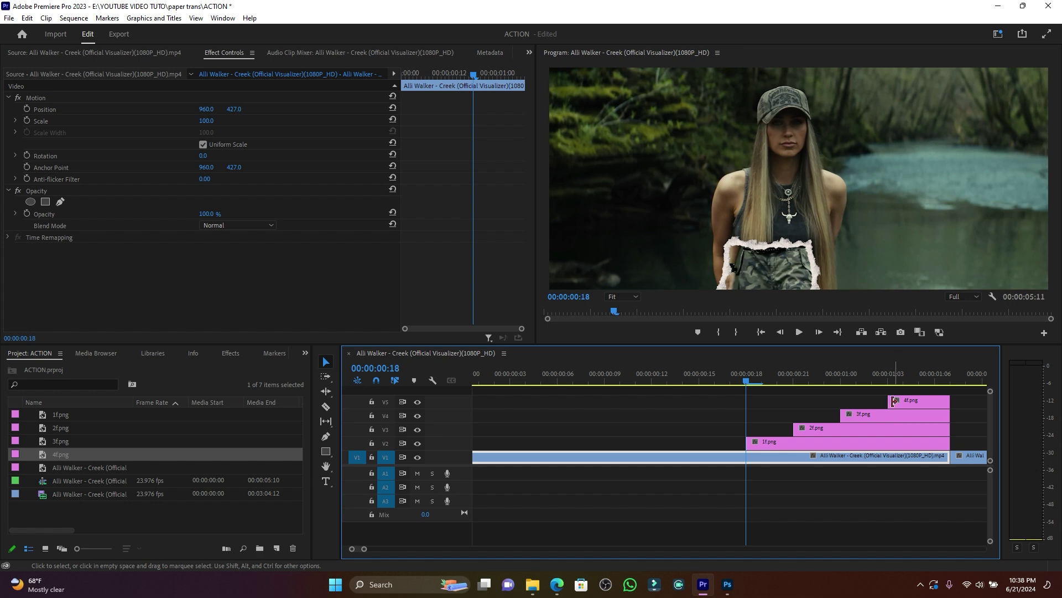
# - Extend the start of 3f.png back to 00:00:00:23, four frames before 4f.png begins
pyautogui.click(887, 377)
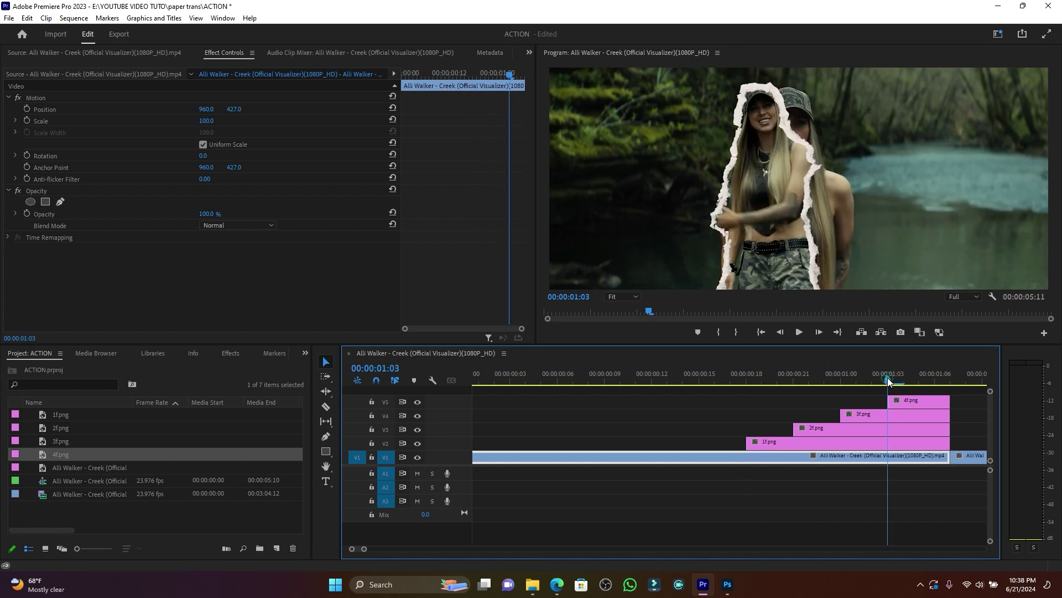
pyautogui.press('Left')
pyautogui.press('Left')
pyautogui.press('Left')
pyautogui.moveTo(843, 414); pyautogui.dragTo(825, 415)
pyautogui.press('Left')
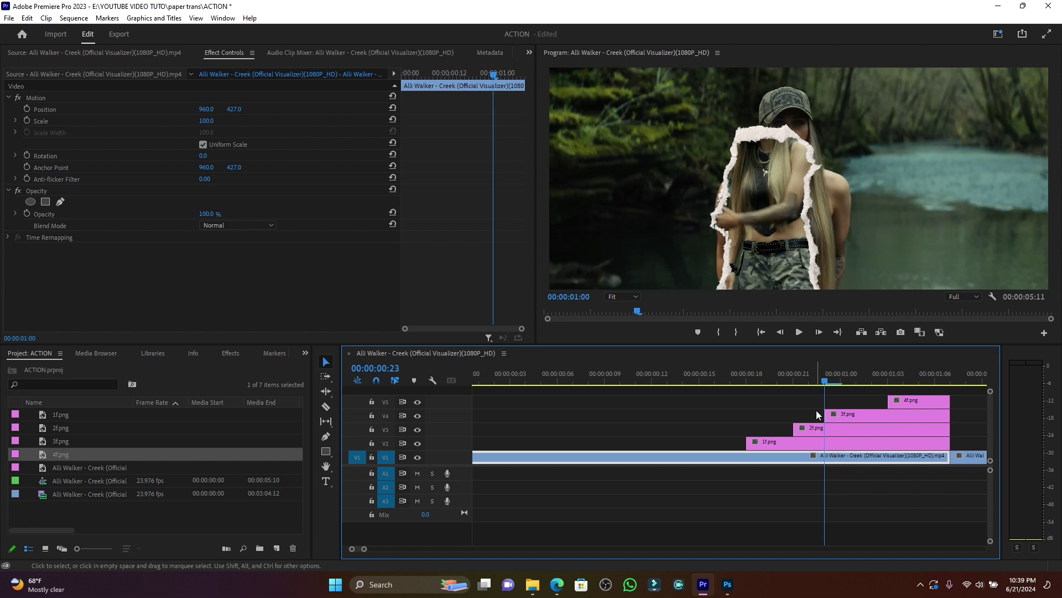
# - Extend the start of 2f.png back to 00:00:00:19 and the start of 1f.png to 00:00:00:15, keeping four-frame spacing
pyautogui.press('Left')
pyautogui.press('Left')
pyautogui.moveTo(795, 428); pyautogui.dragTo(762, 428)
pyautogui.click(762, 374)
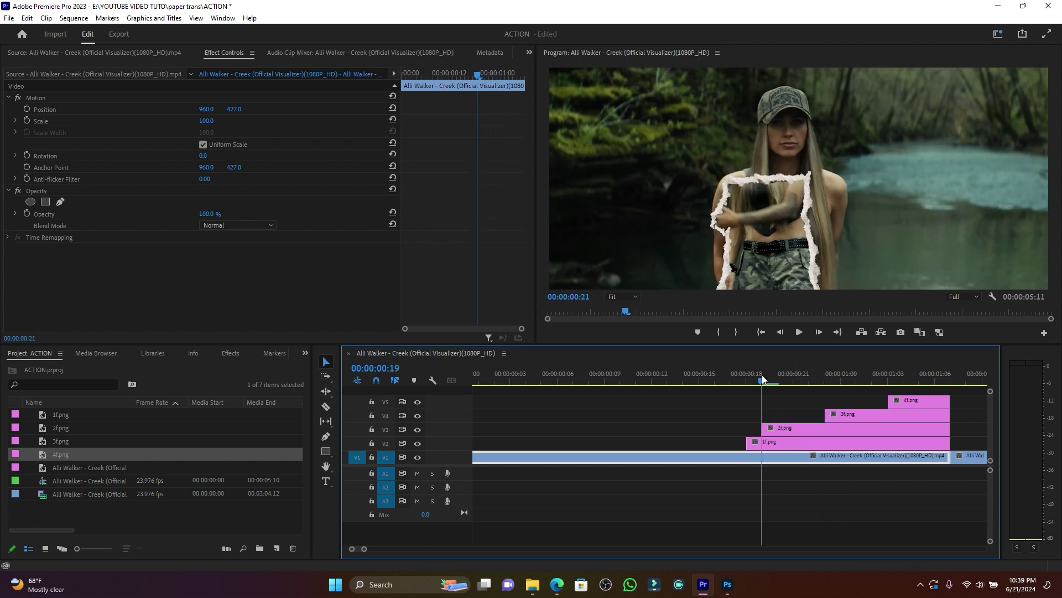
pyautogui.press('Left')
pyautogui.moveTo(743, 444); pyautogui.dragTo(699, 444)
# - Play the sequence from near its beginning through the cut to review the retimed paper cutout transition
pyautogui.click(636, 377)
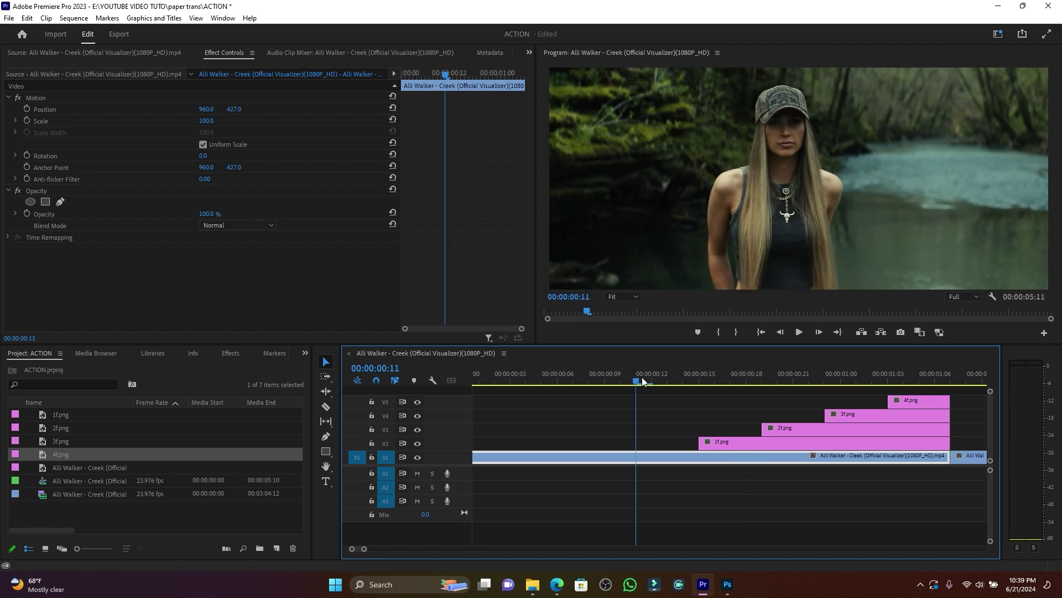
pyautogui.moveTo(365, 549); pyautogui.dragTo(428, 548)
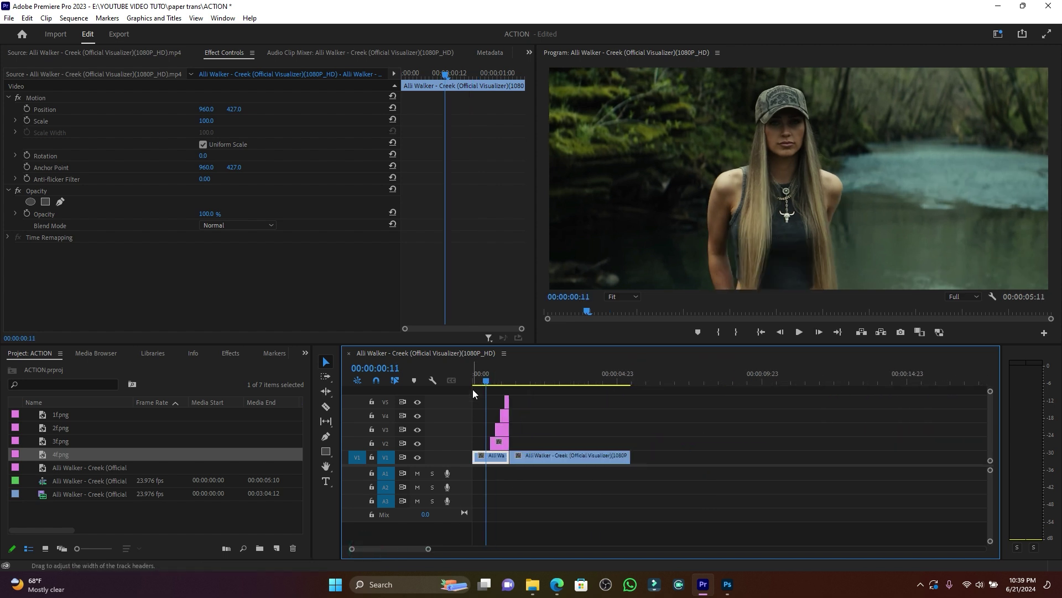
pyautogui.click(482, 374)
pyautogui.press('space')
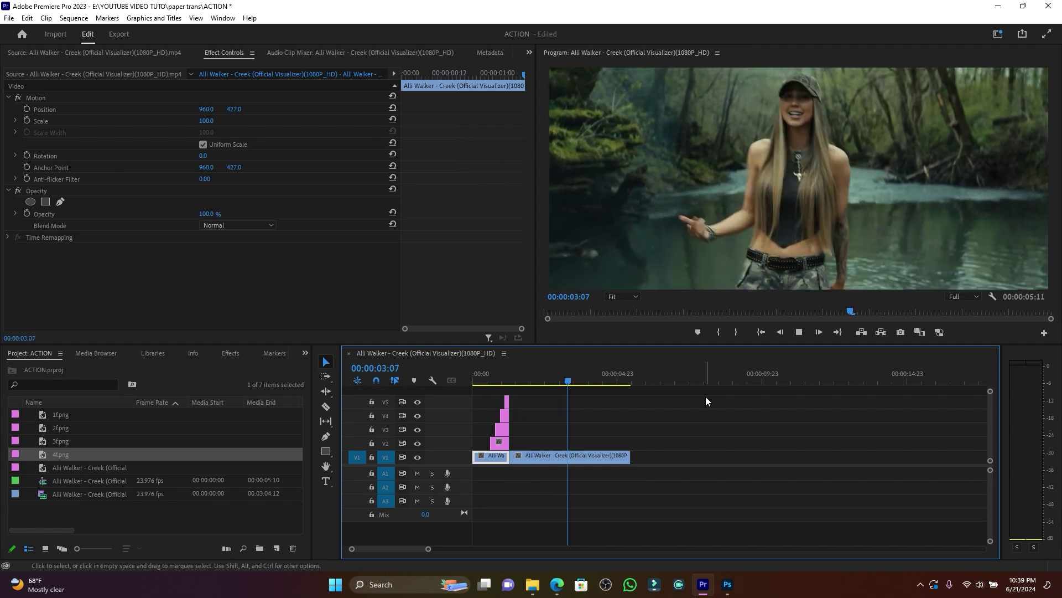
pyautogui.press('space')
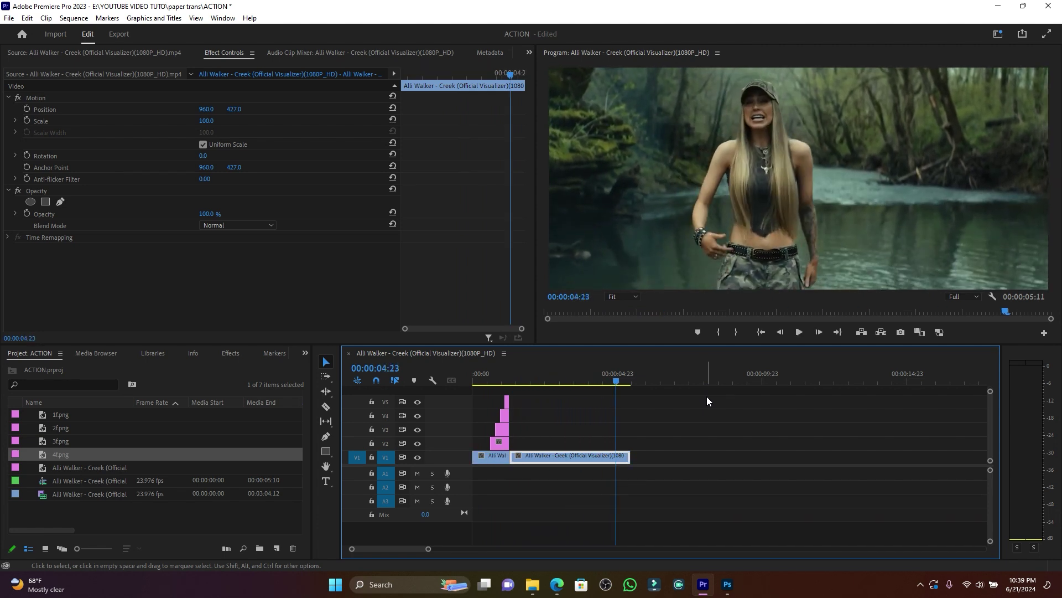